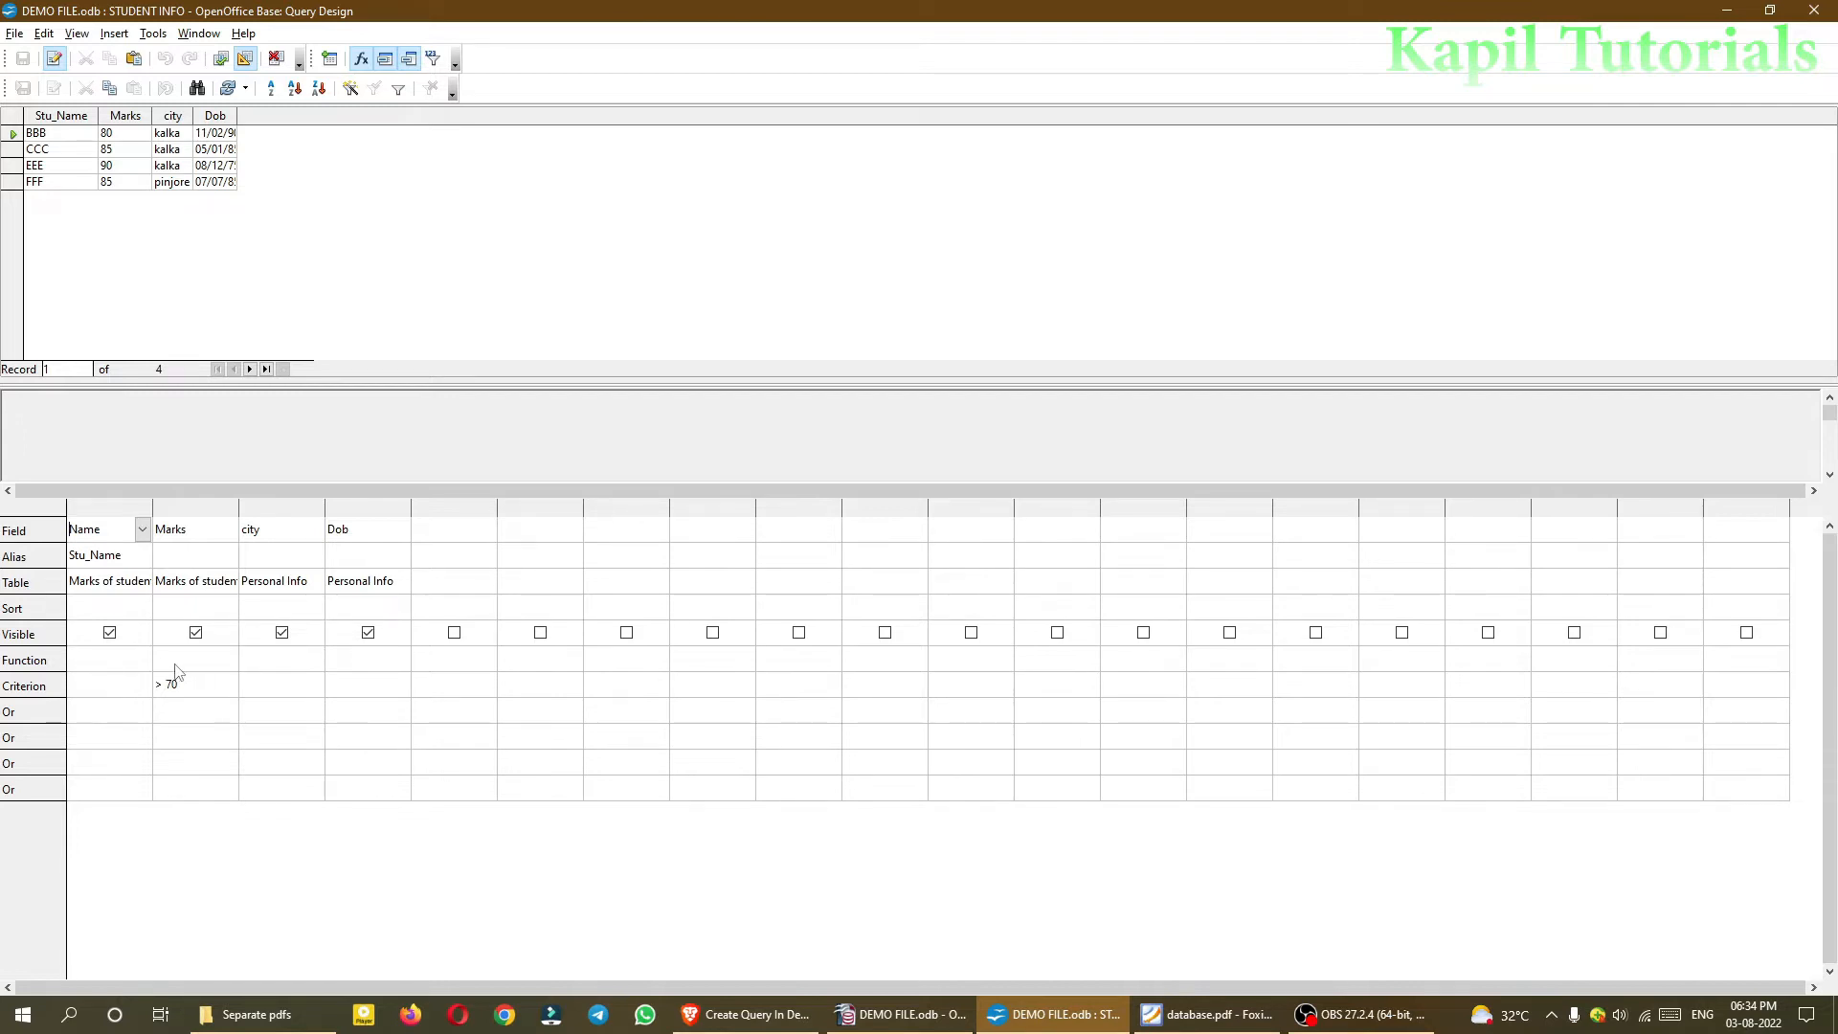
Step: Apply the Sum function to the Marks field and try to run the query, dismissing any message
click(194, 666)
click(228, 661)
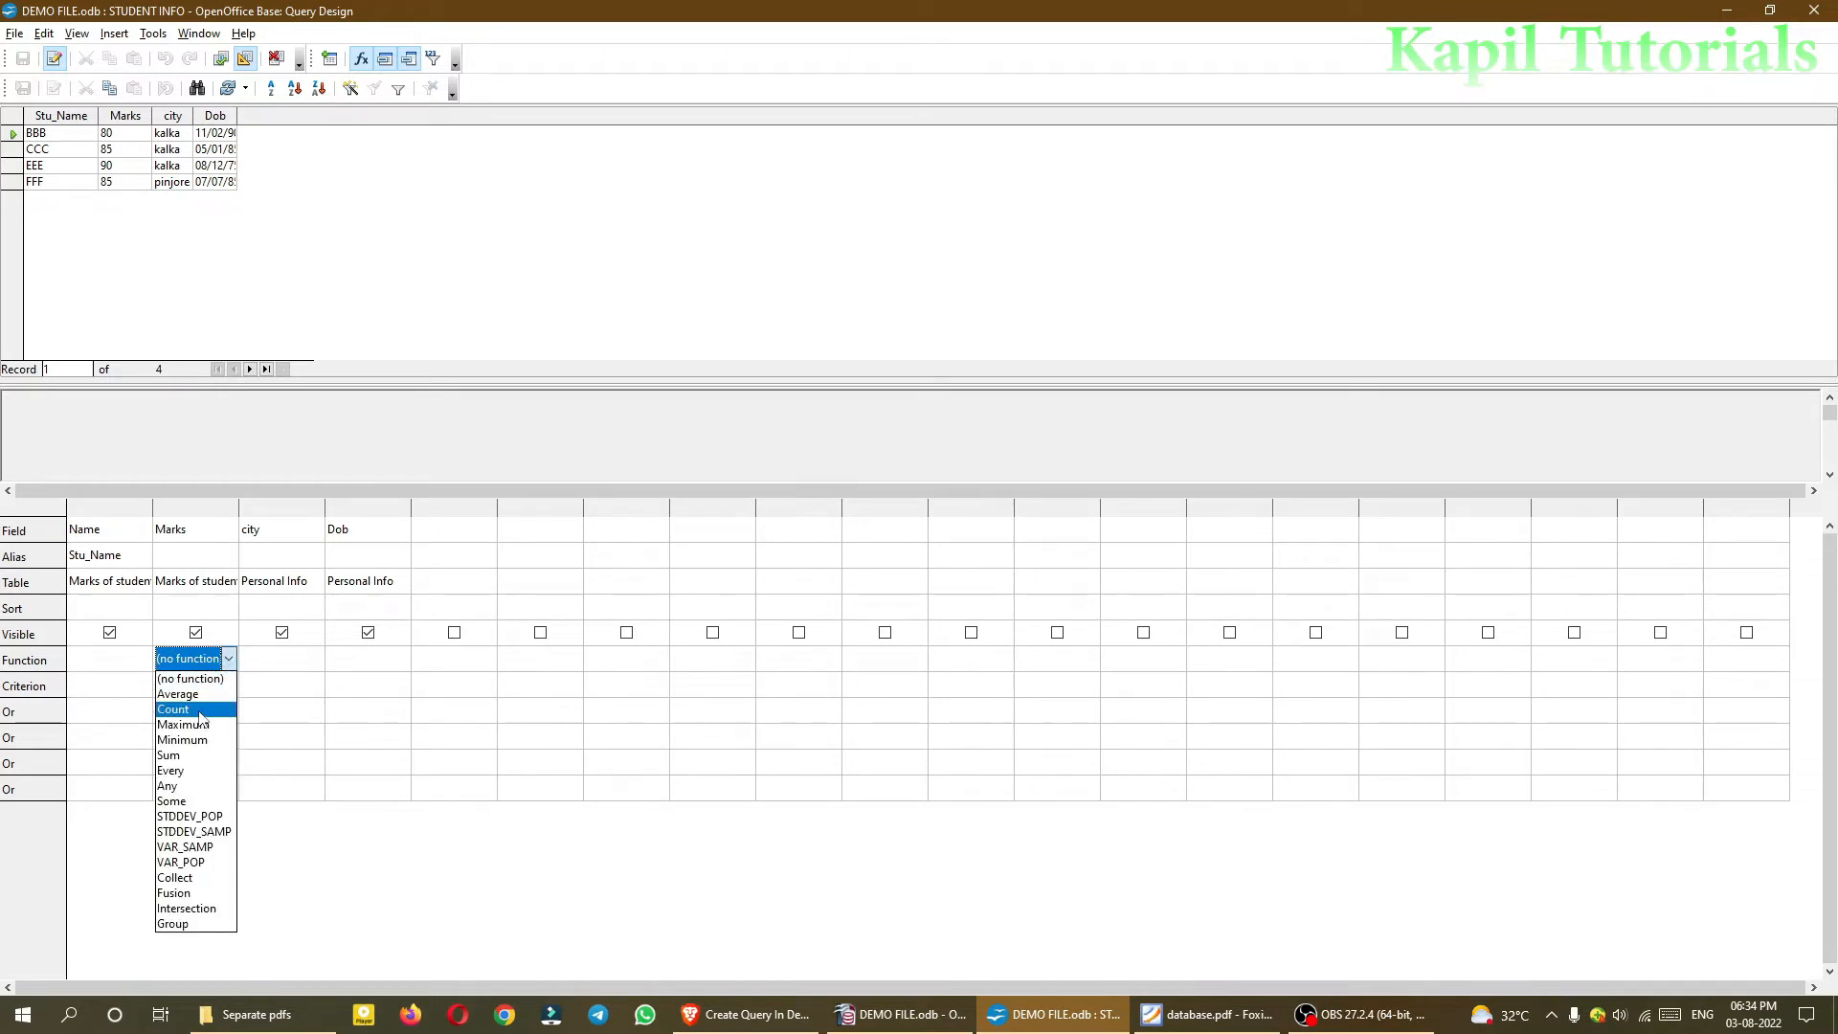
click(170, 756)
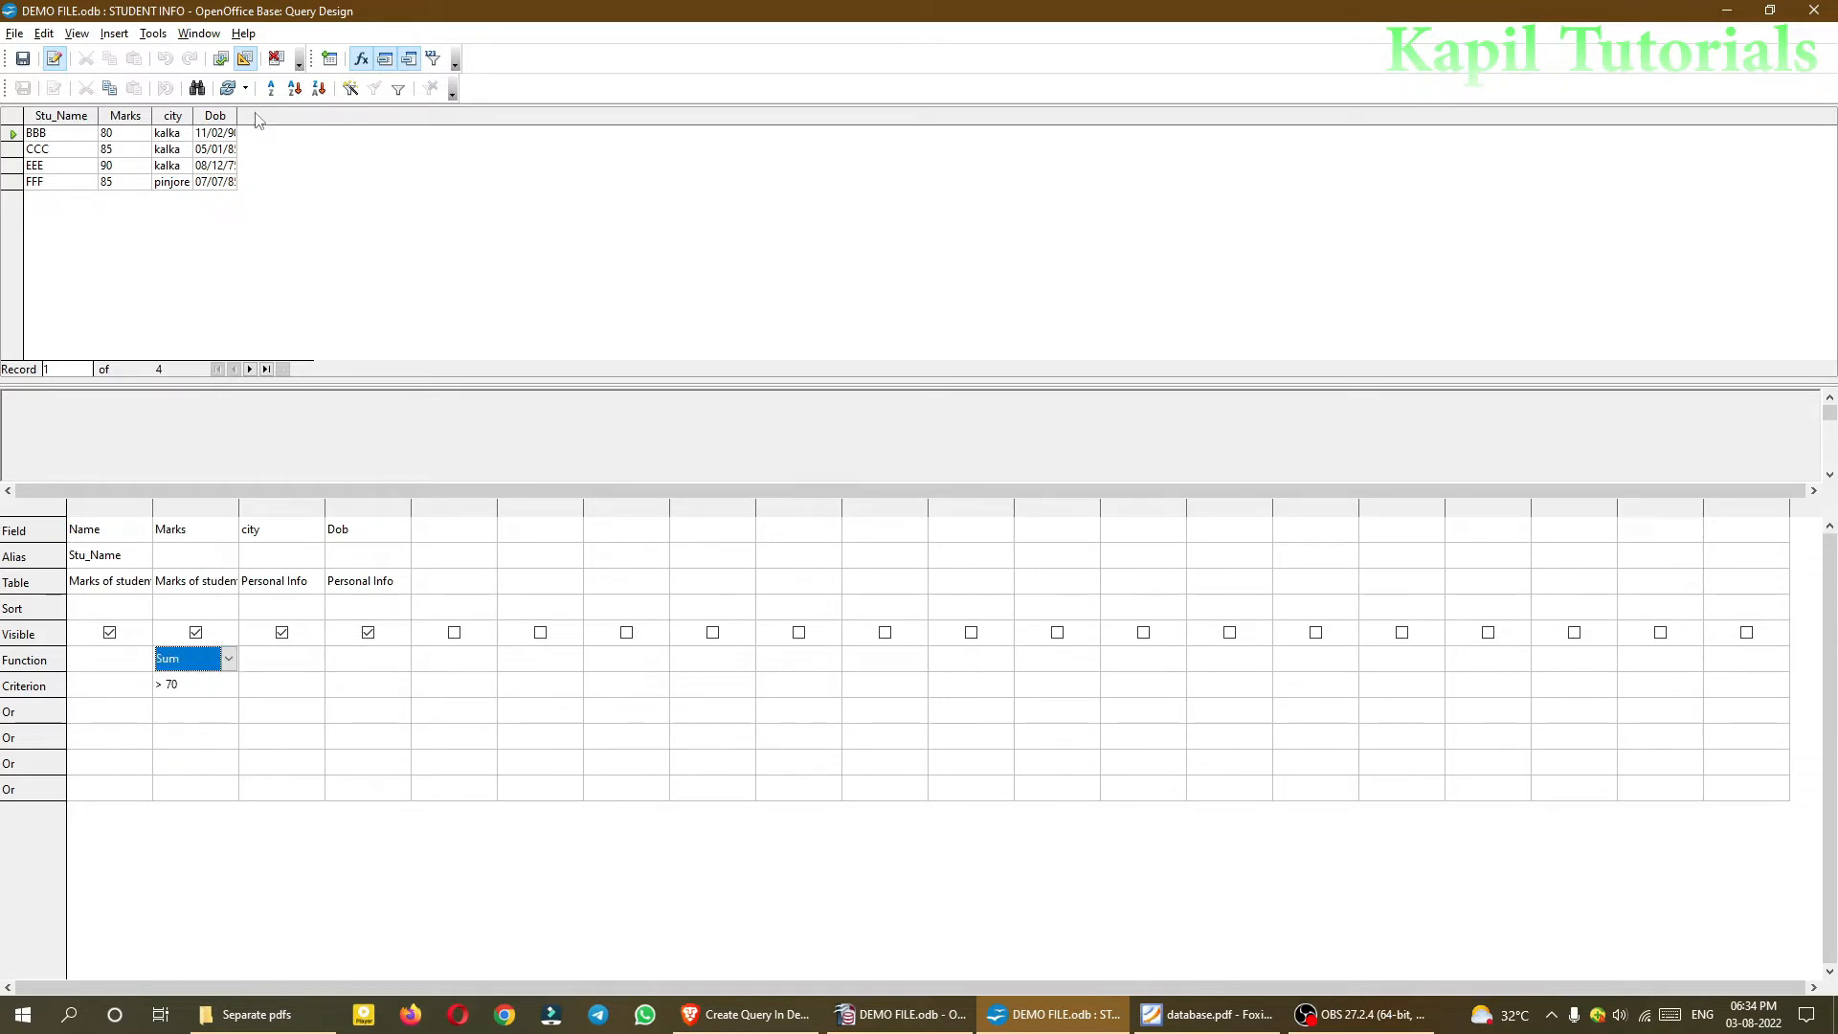
click(221, 61)
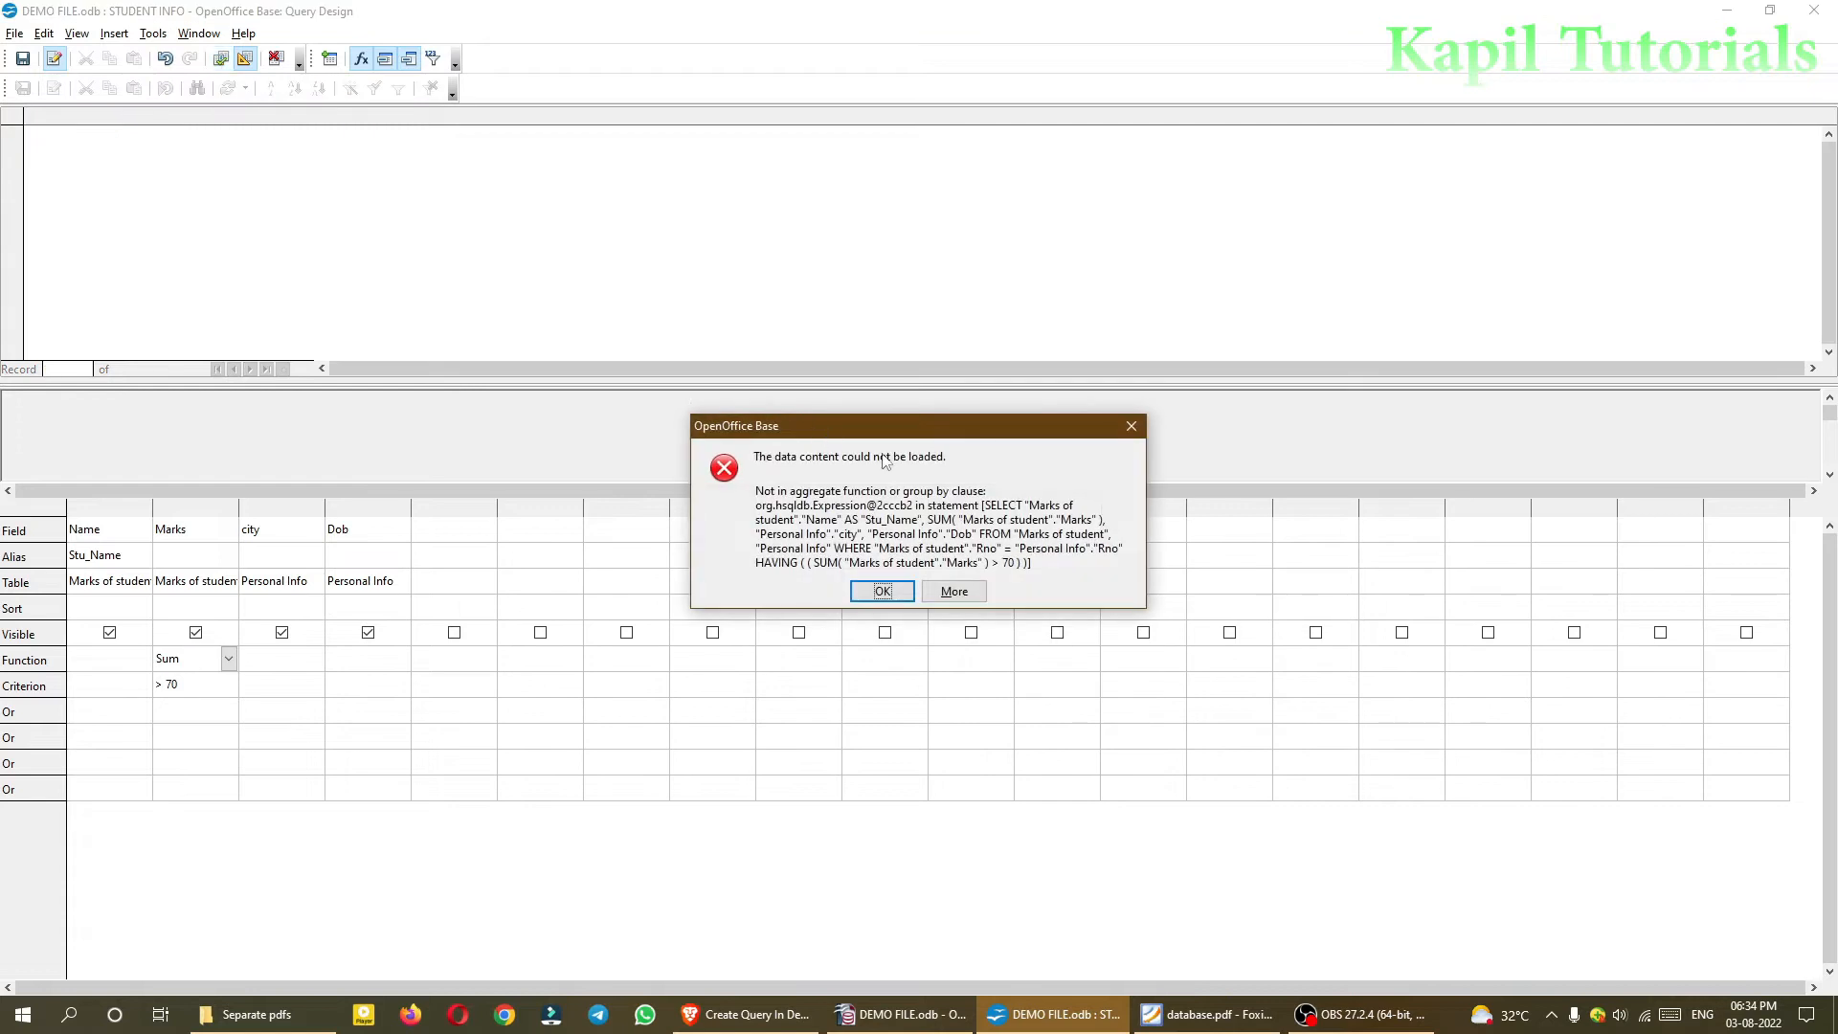
click(883, 593)
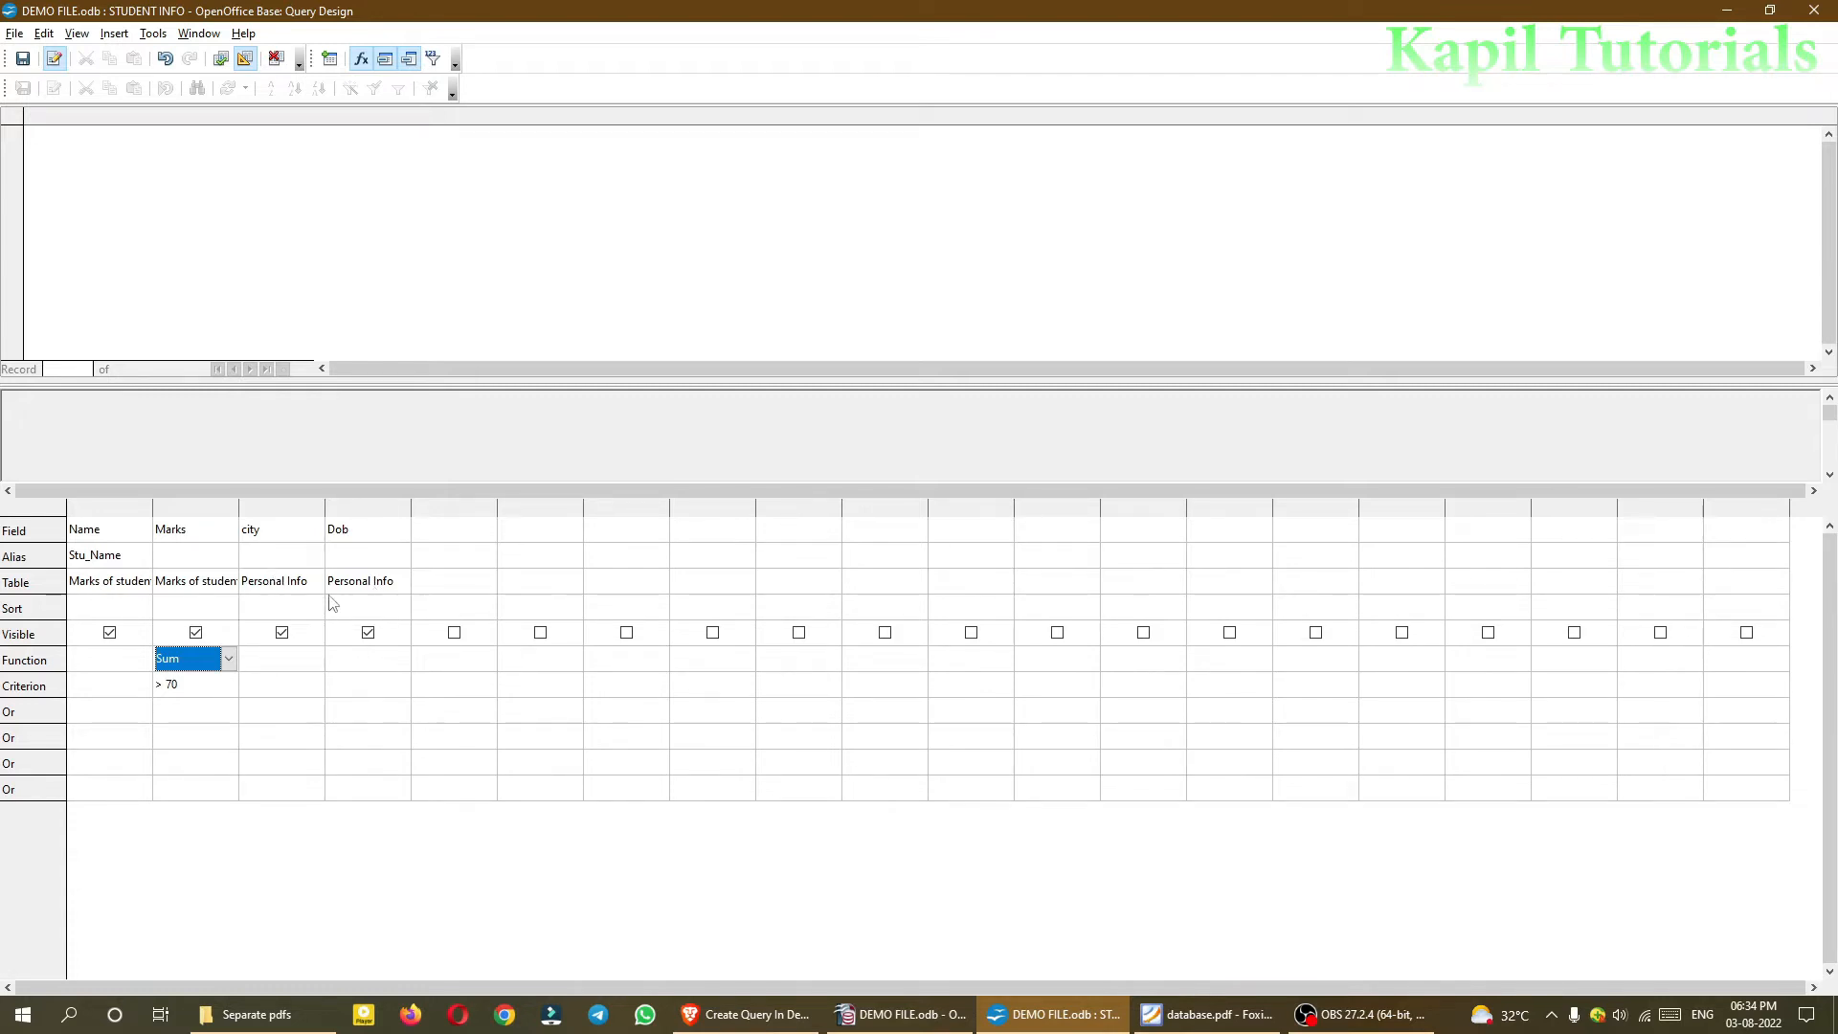
Step: Hide the Name, city and Dob fields from the query output and run the query with only Marks visible
click(110, 633)
click(282, 636)
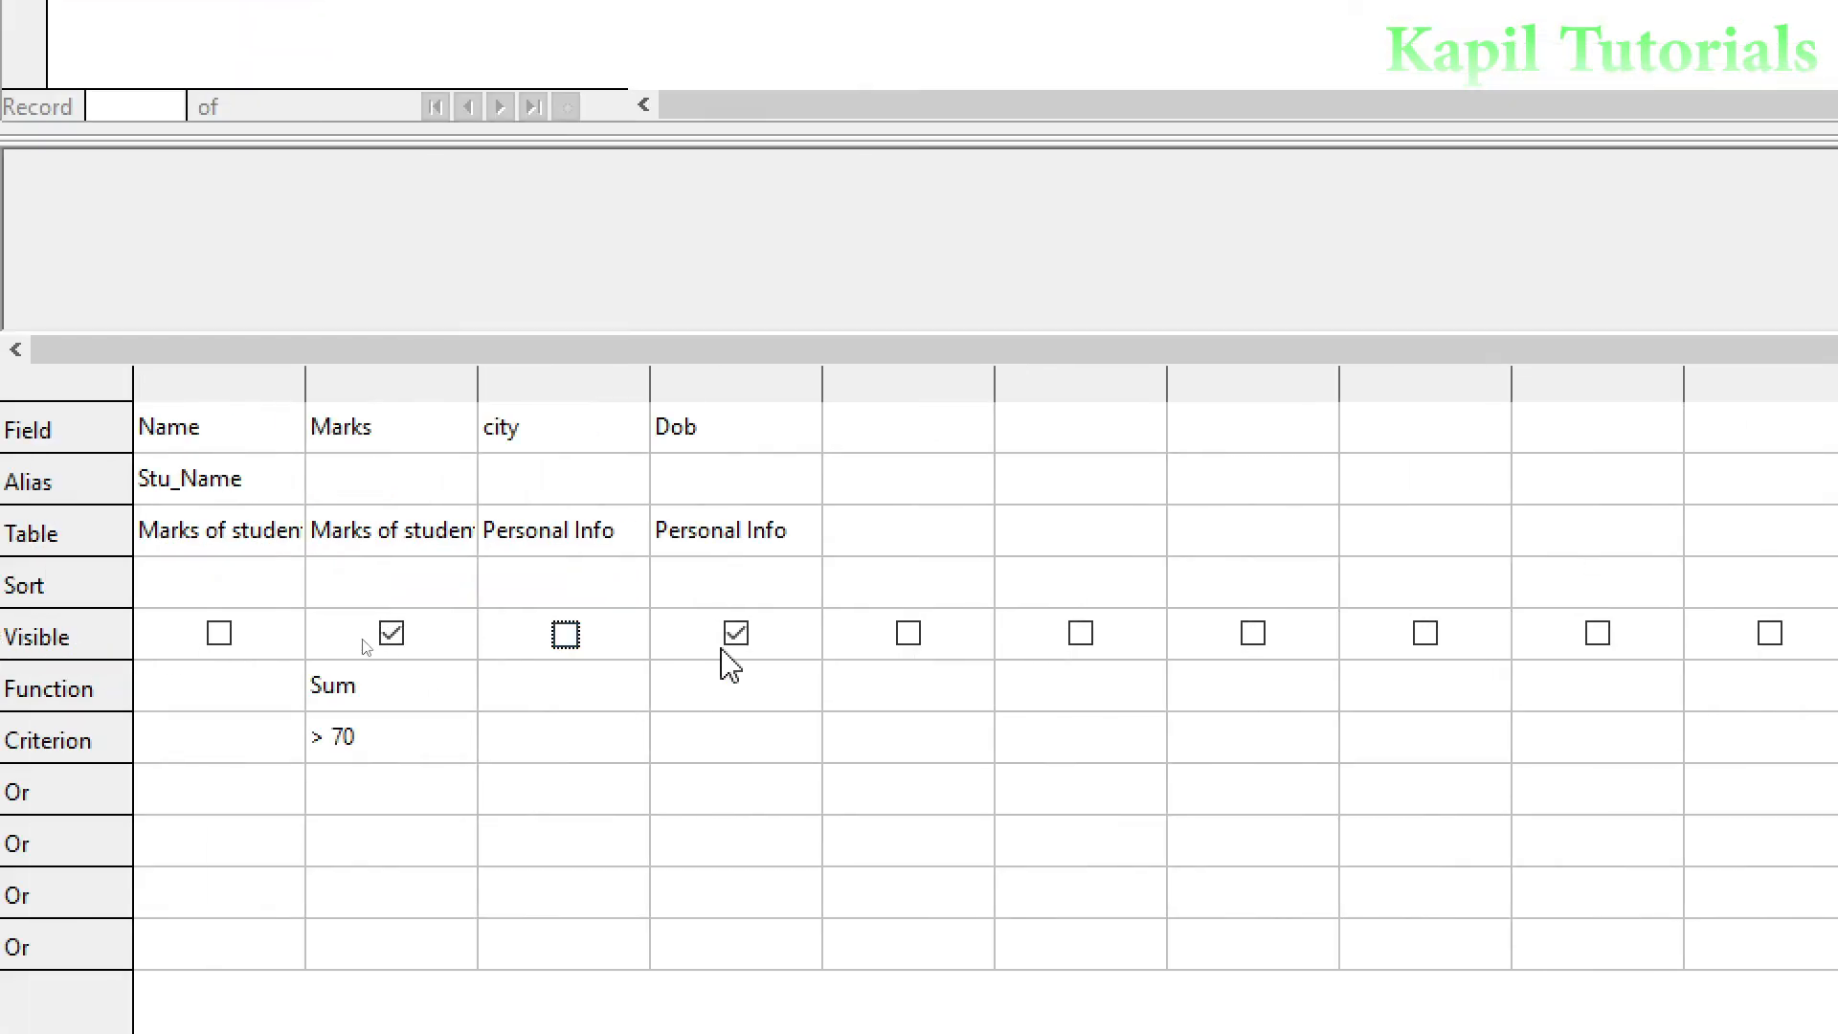
click(735, 638)
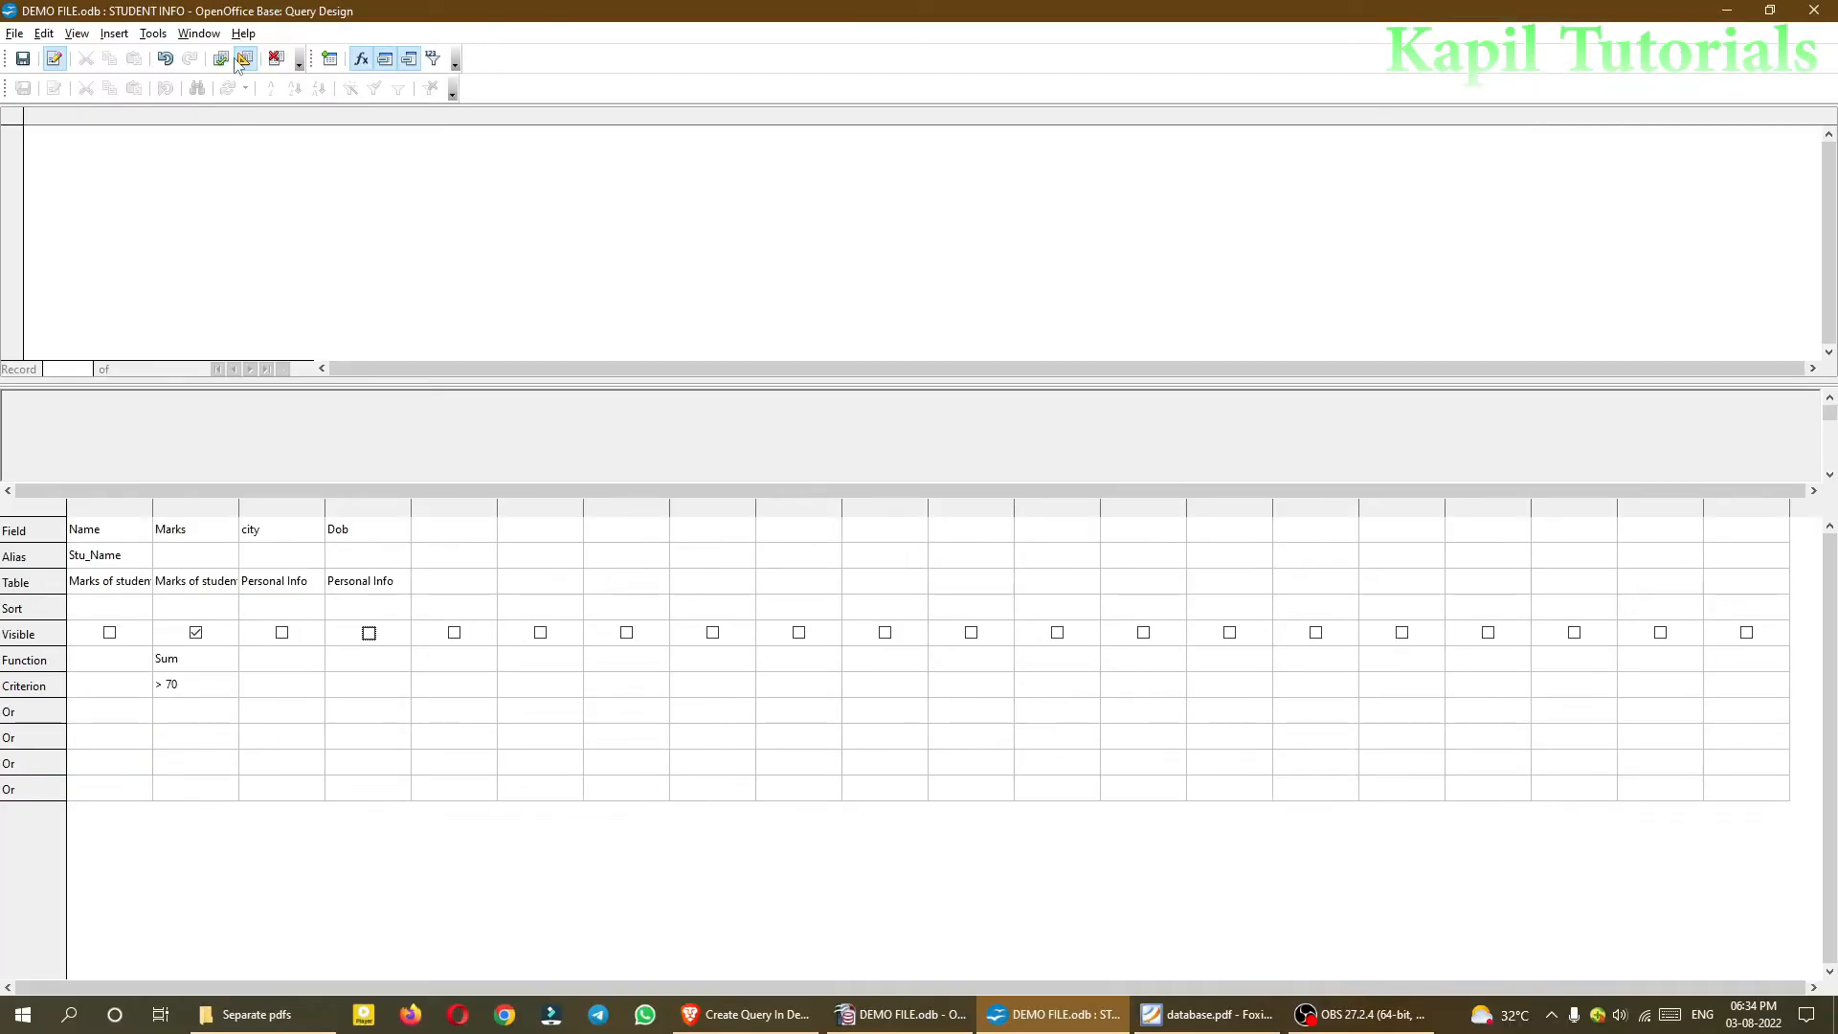
click(222, 60)
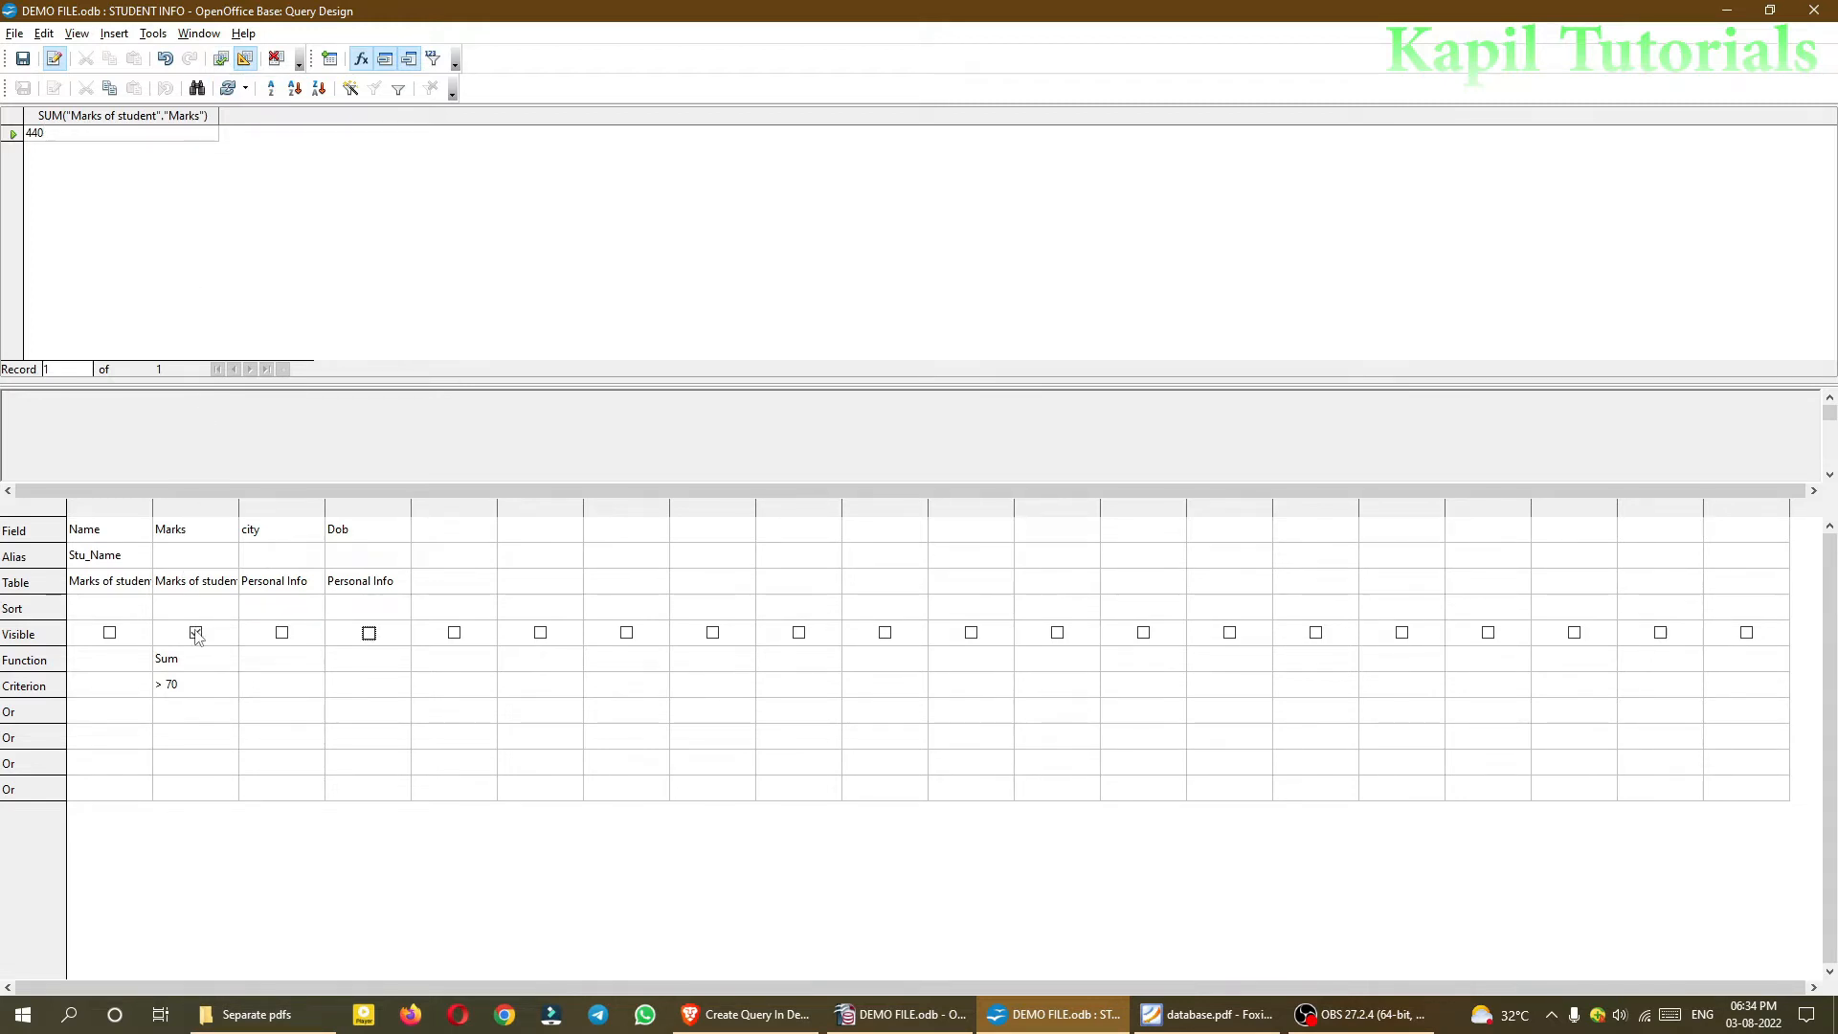
Step: Remove the "> 70" criterion from the Marks field
click(191, 684)
triple_click(207, 685)
key(Delete)
click(329, 328)
Step: Make the Name field visible again, apply the Count function to it and run the query
click(109, 632)
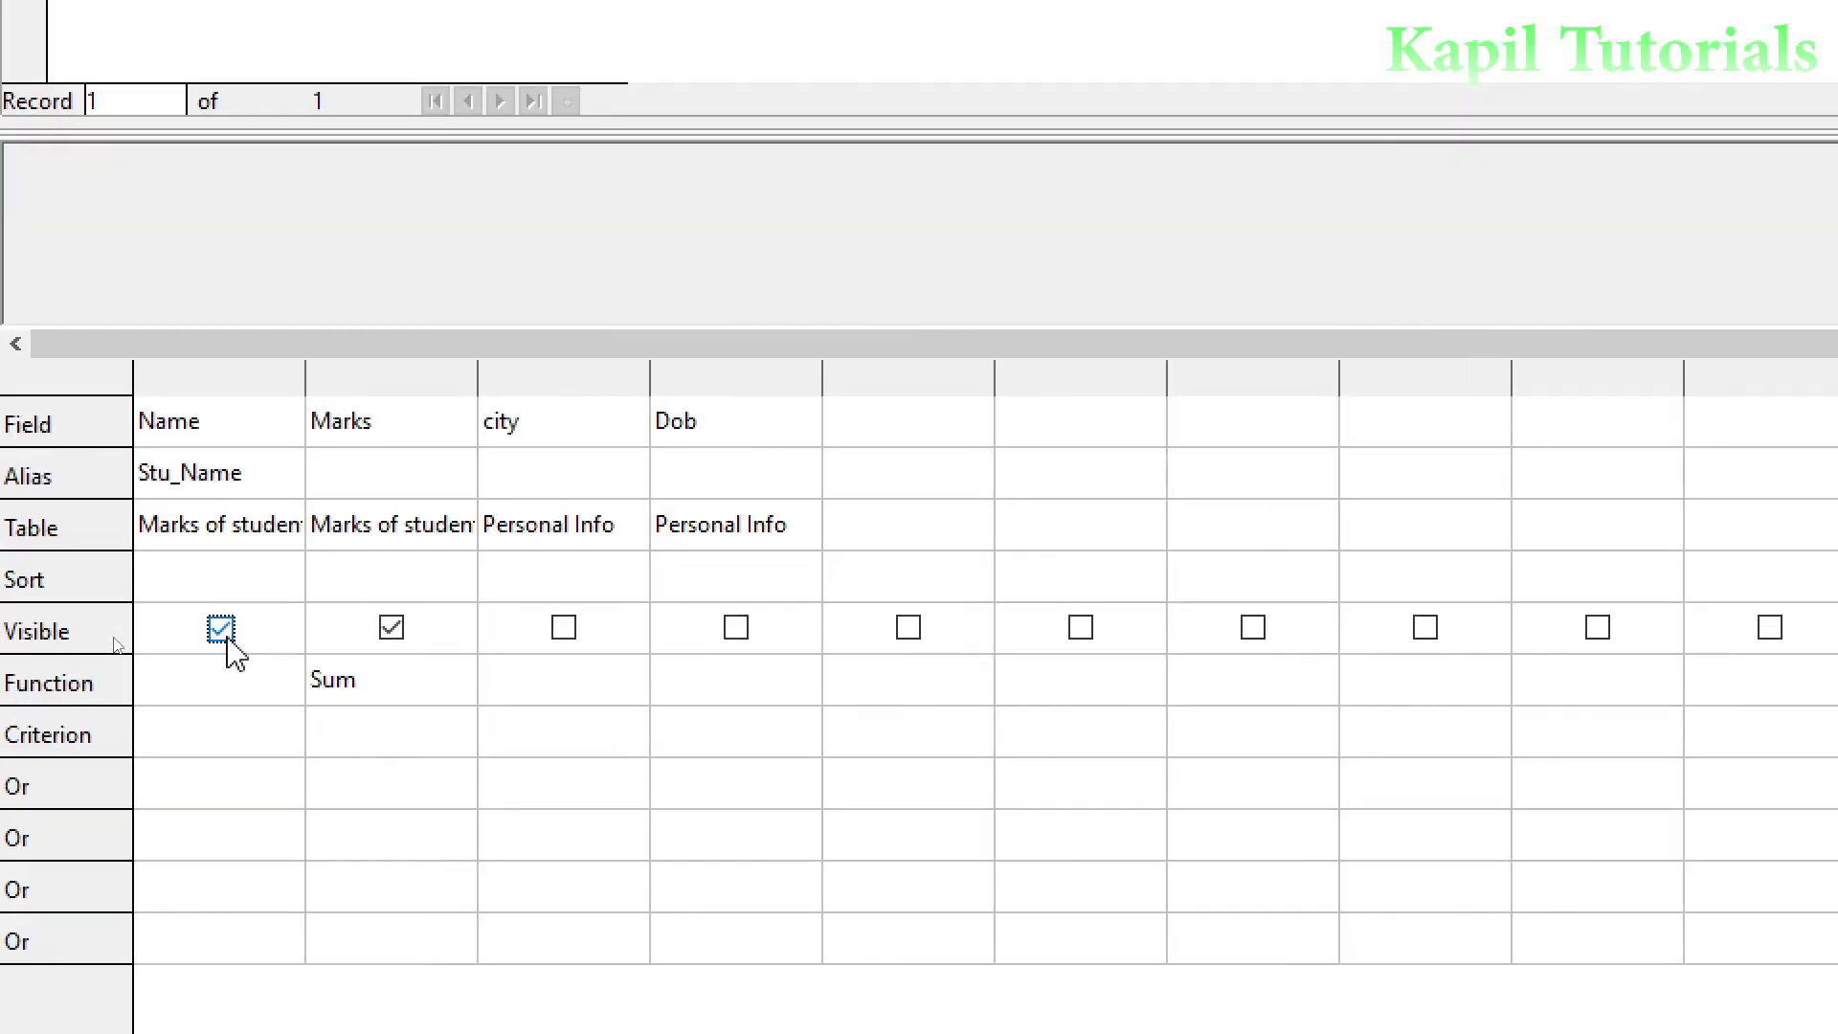
click(239, 691)
click(285, 679)
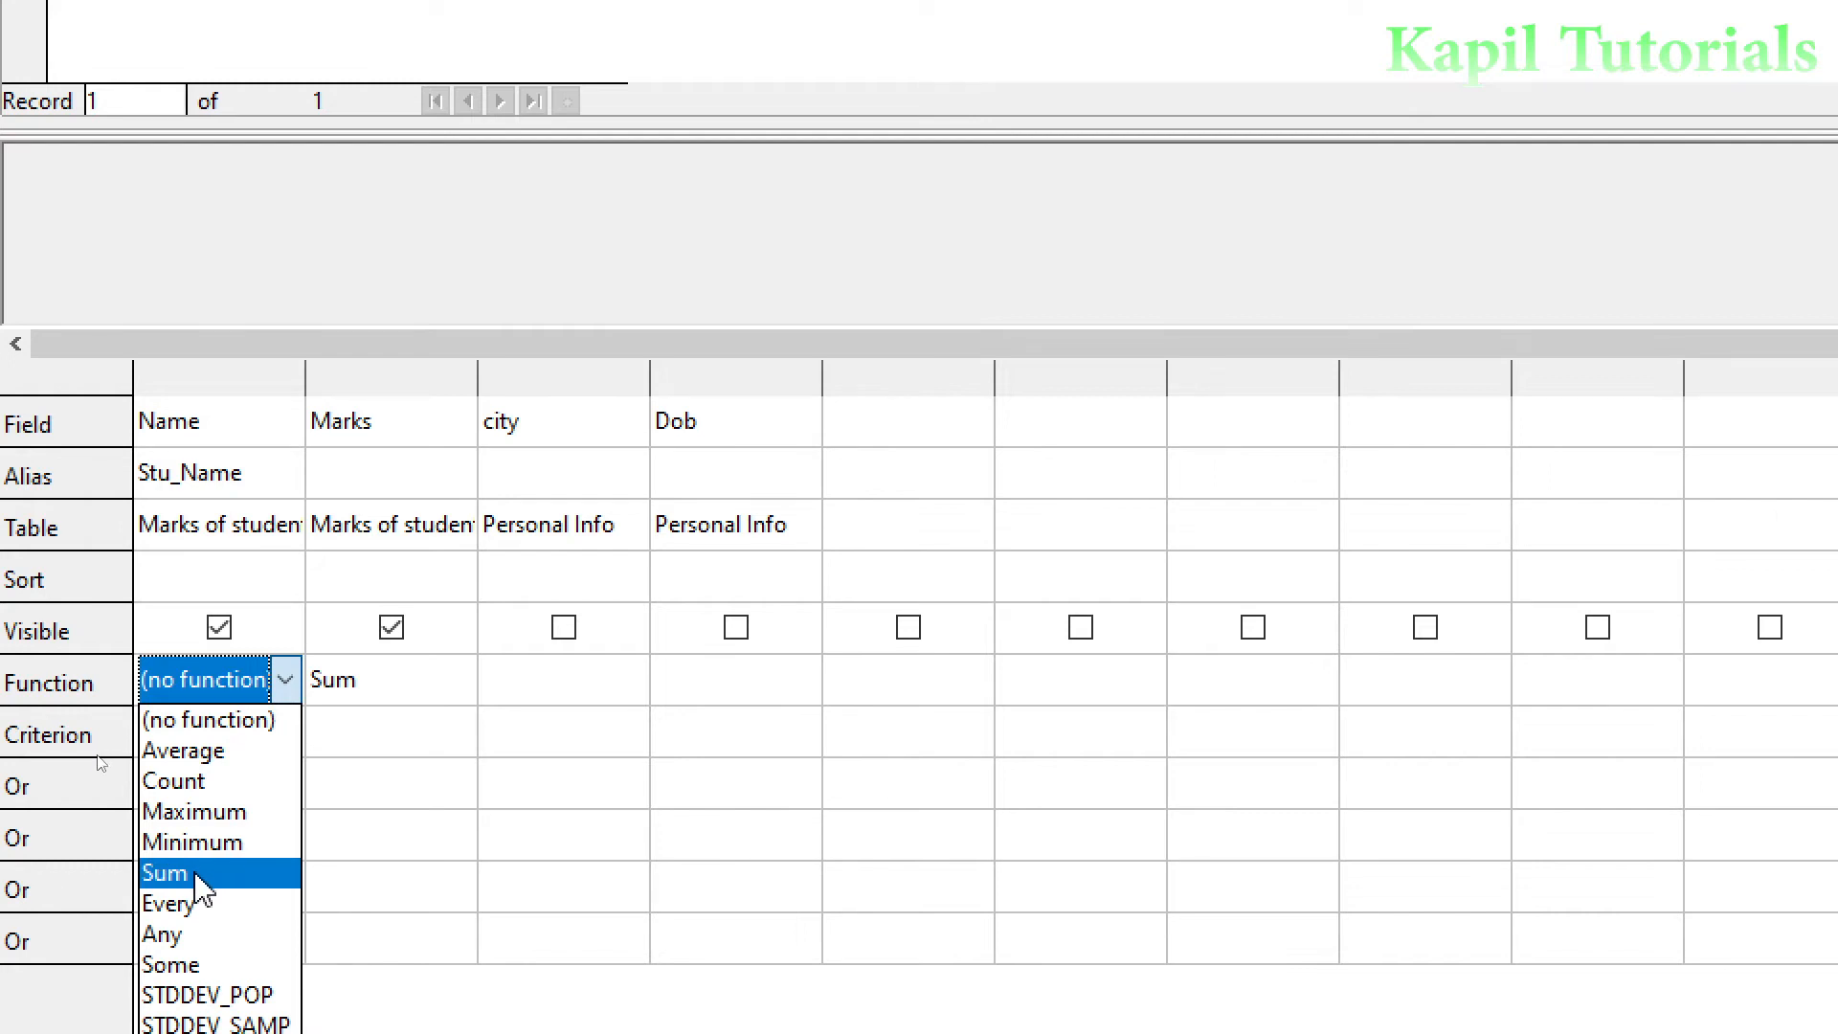
click(258, 686)
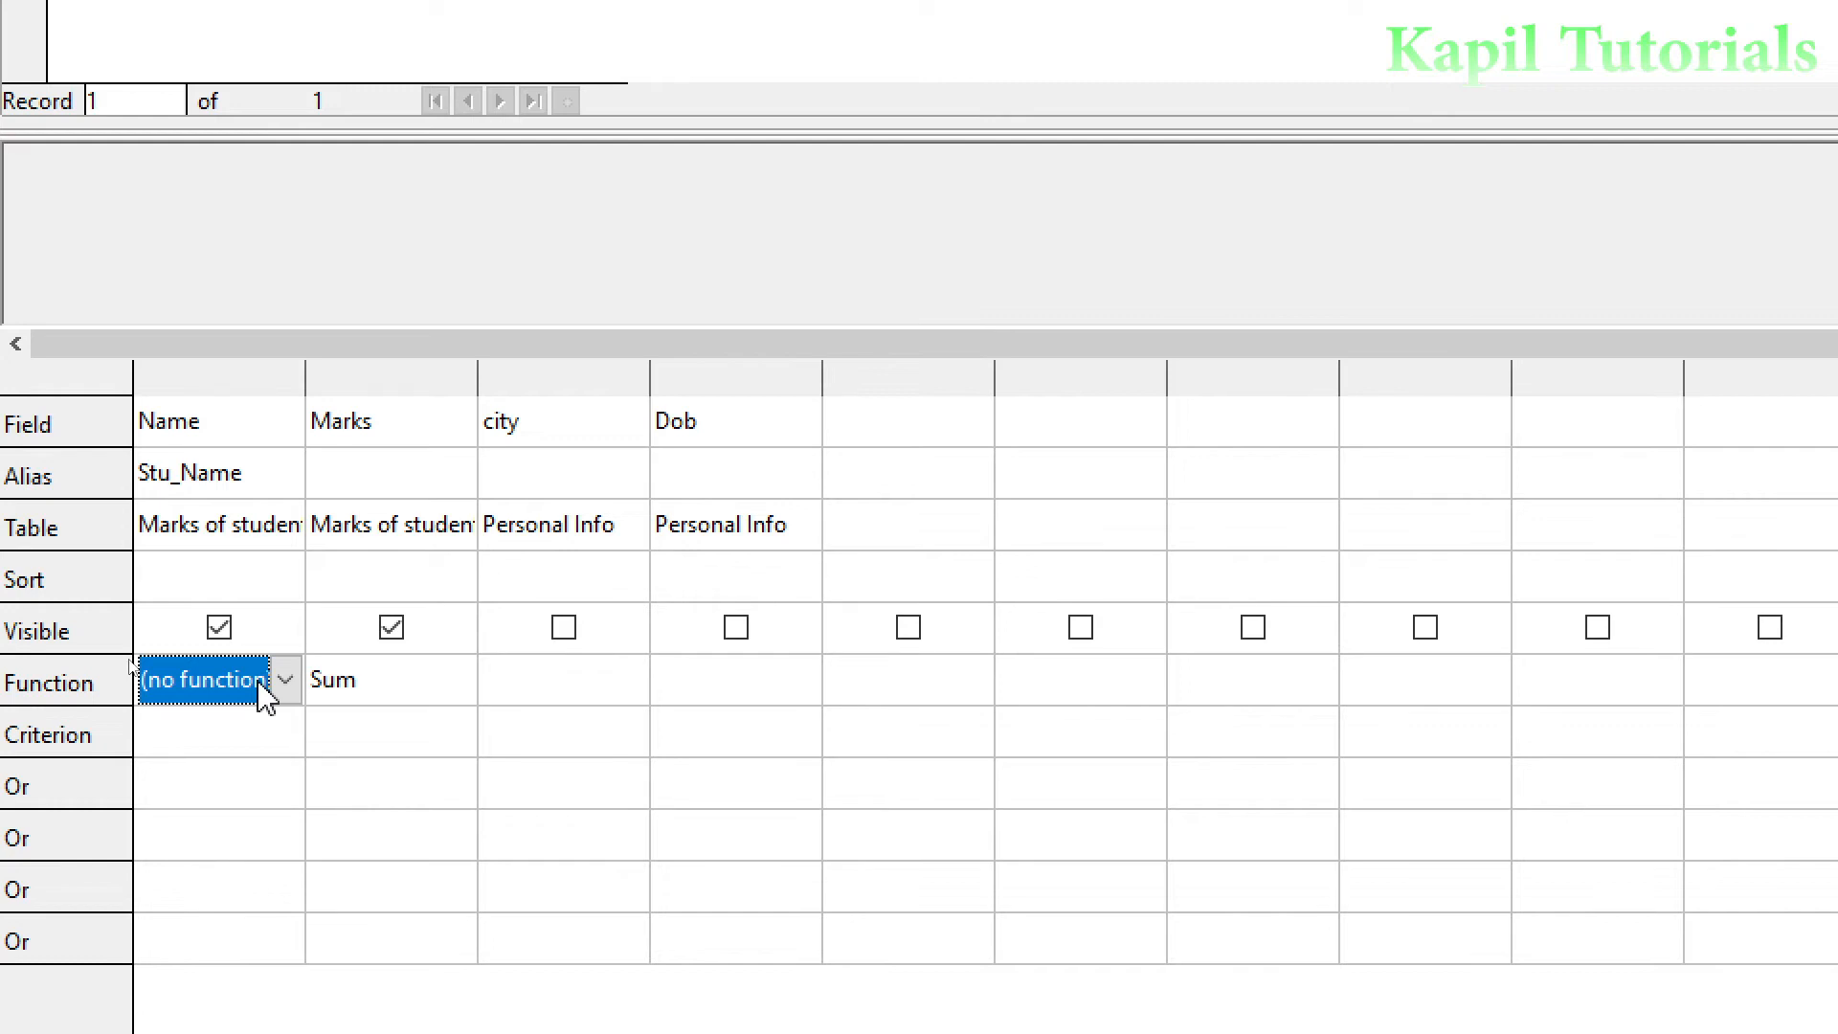
click(283, 680)
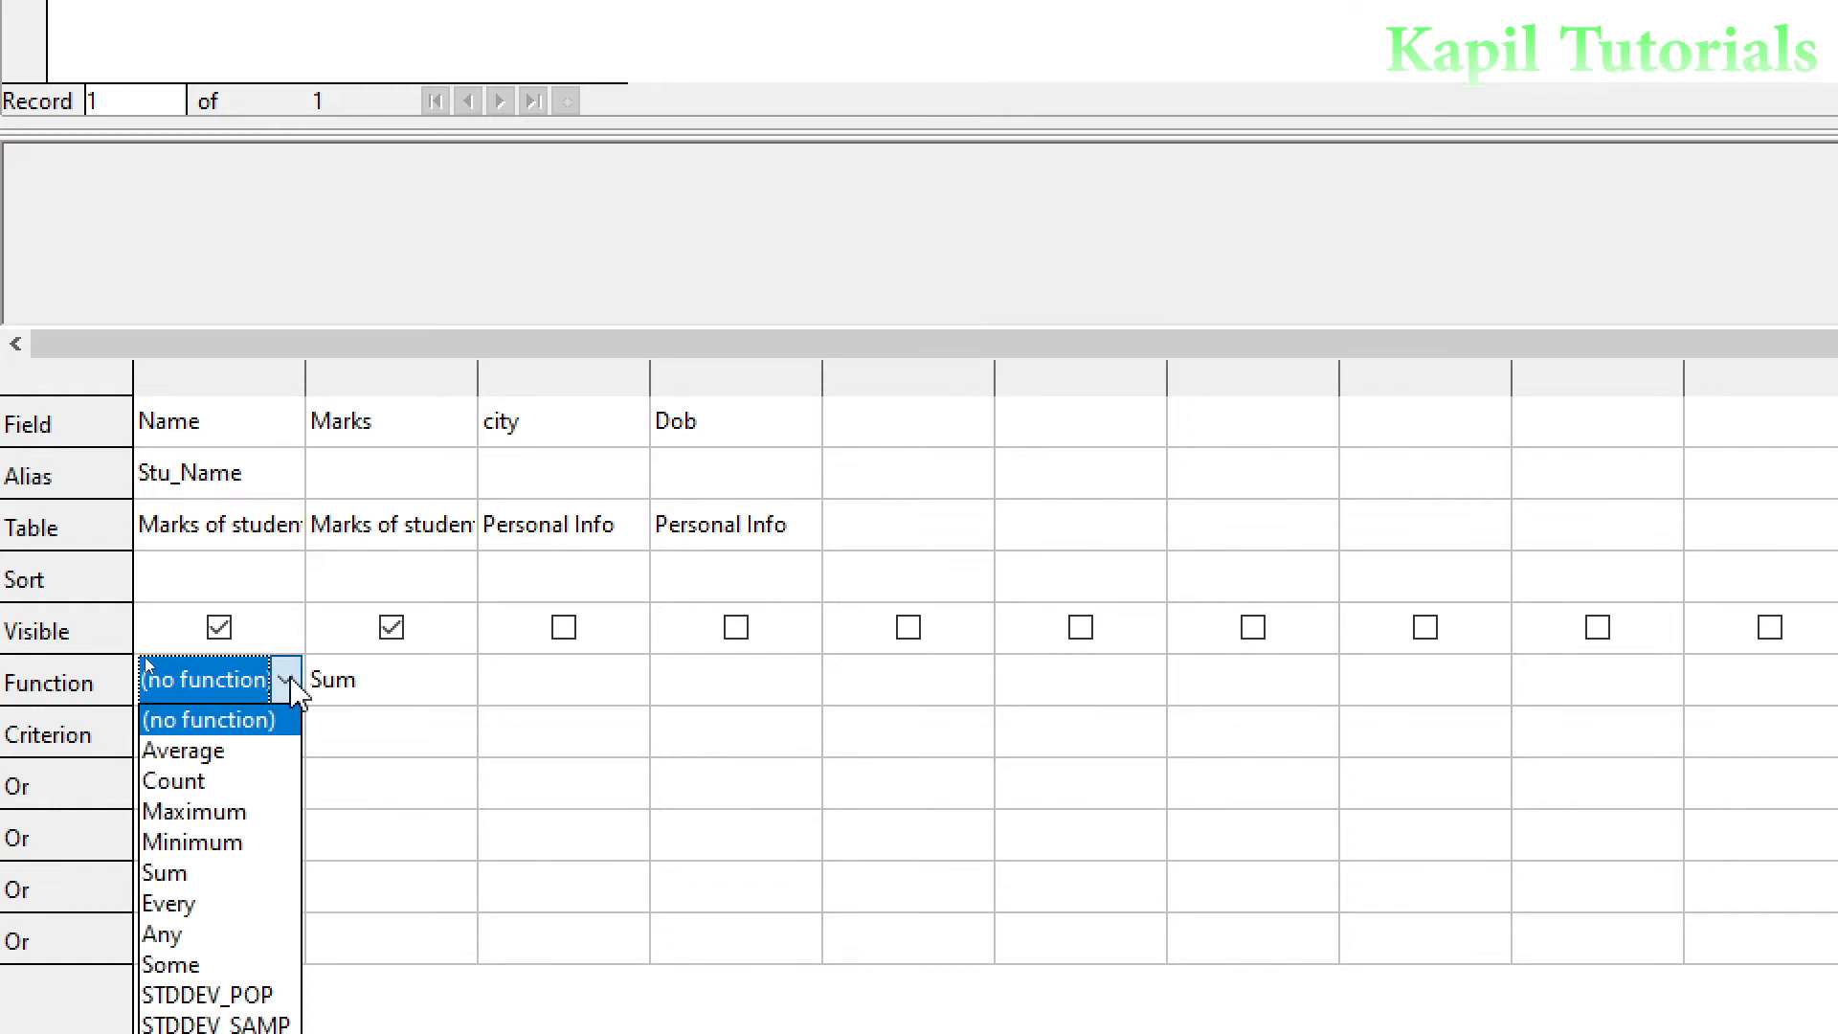
click(202, 783)
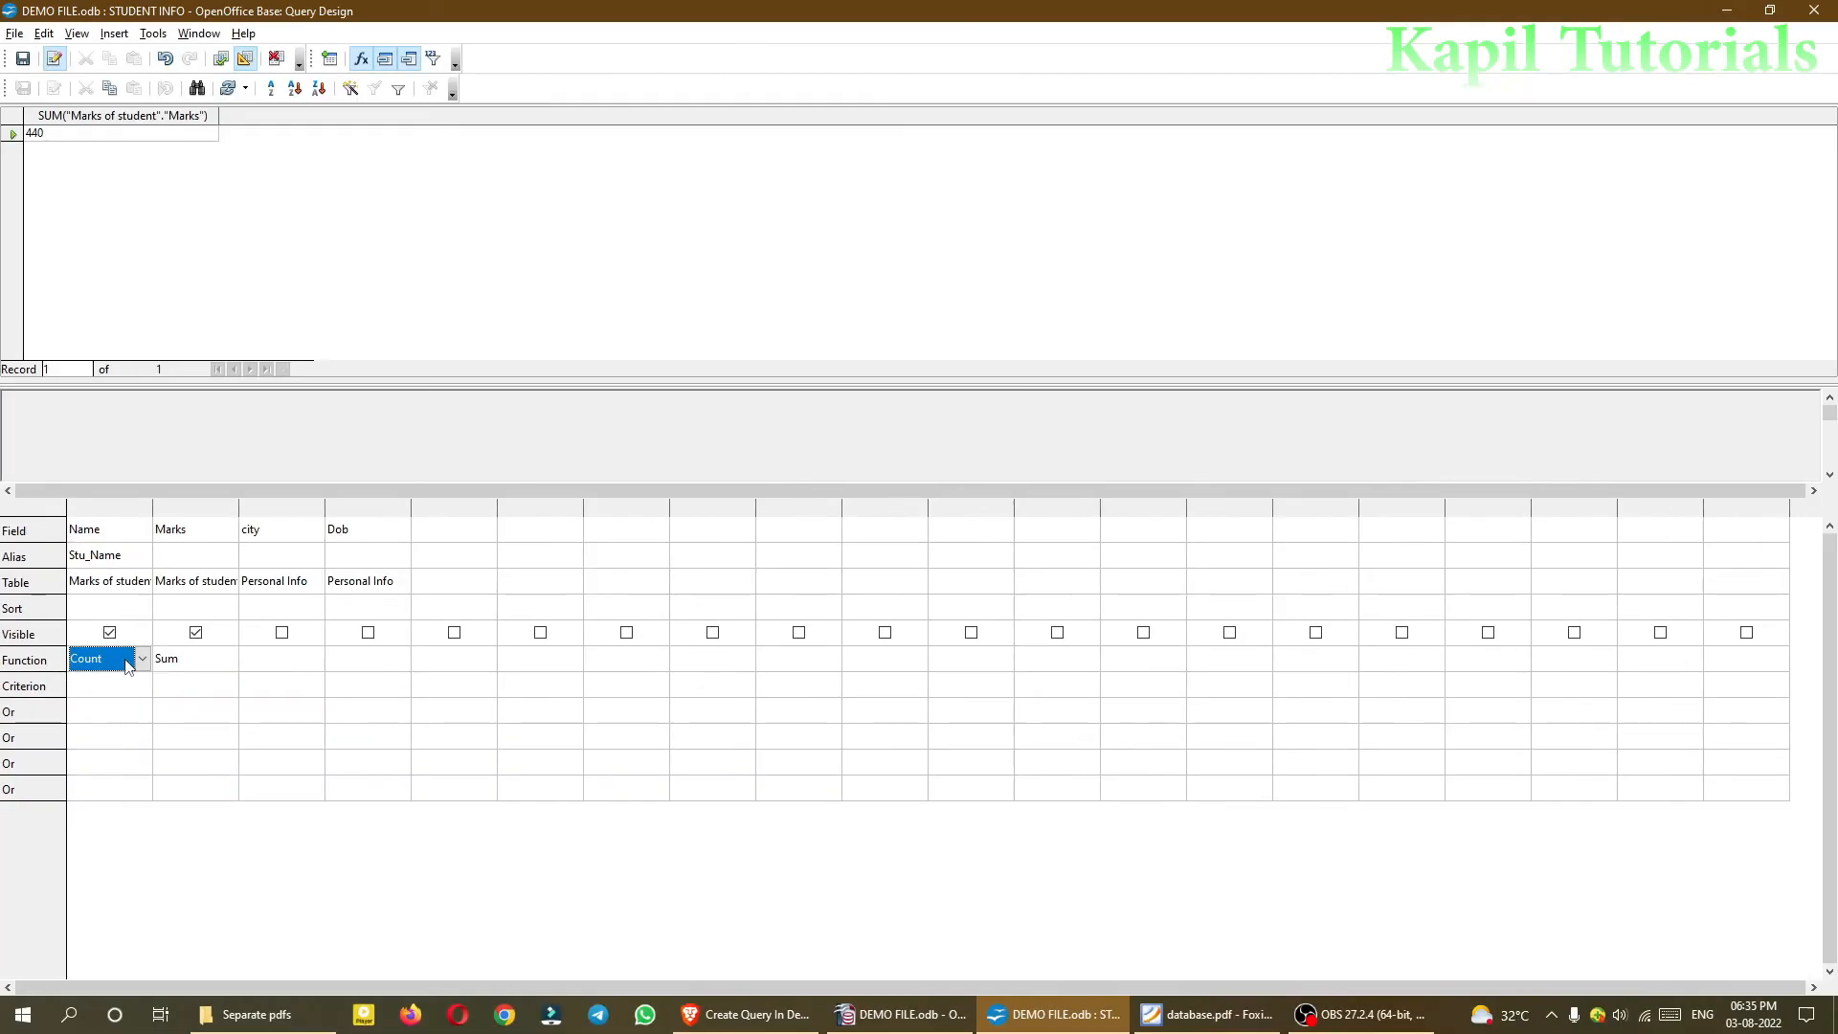
click(222, 61)
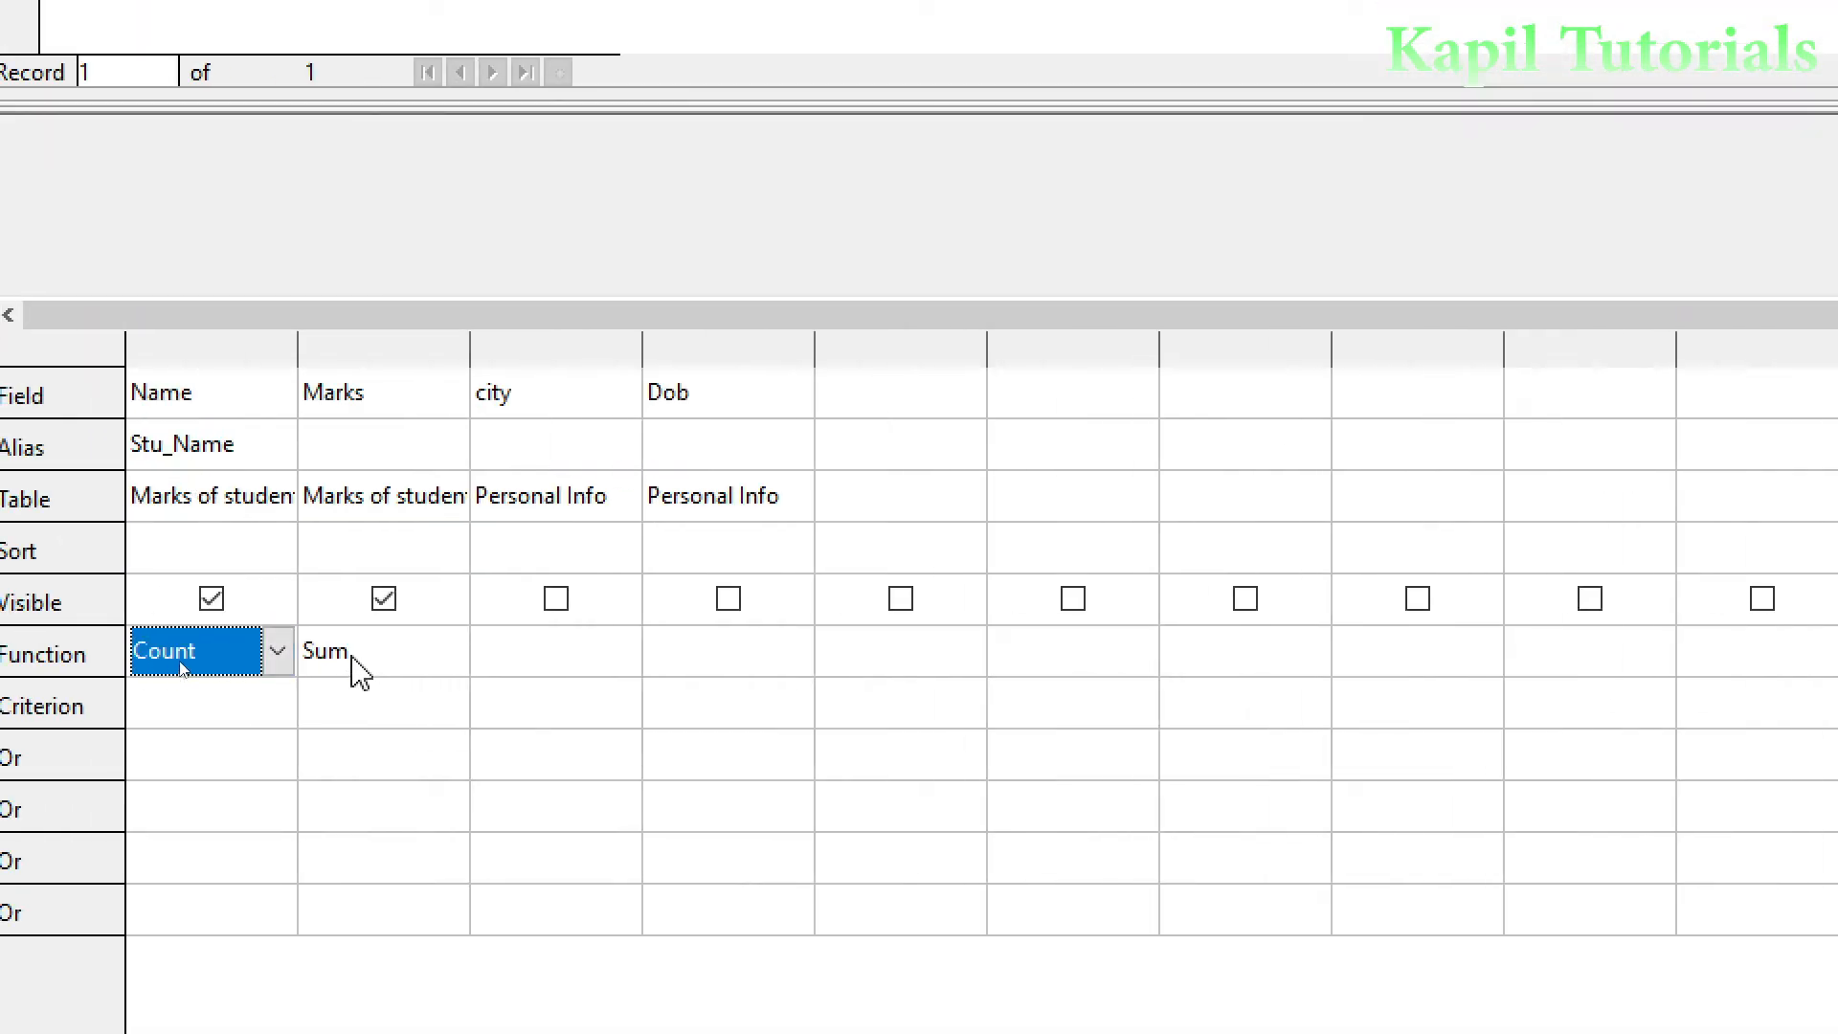
Step: Make the city and Dob fields visible with the Count function on each, and run the query
click(555, 601)
click(727, 601)
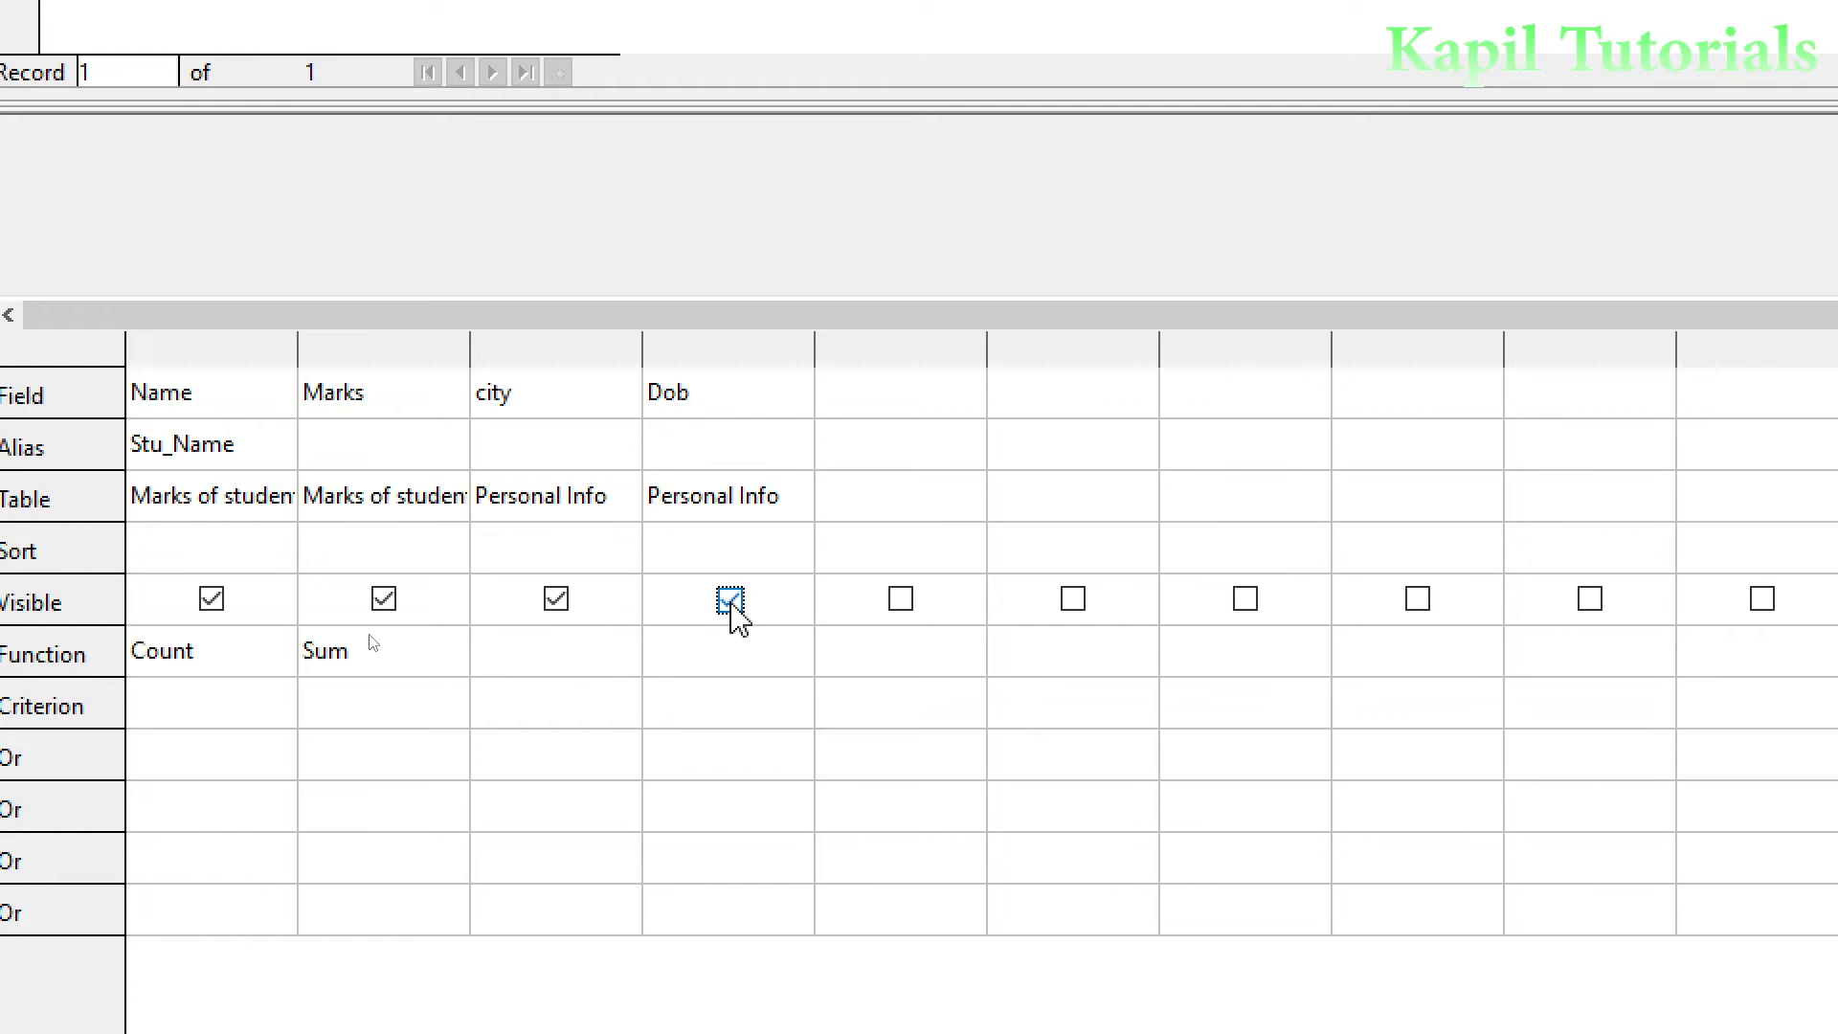
click(531, 655)
click(623, 655)
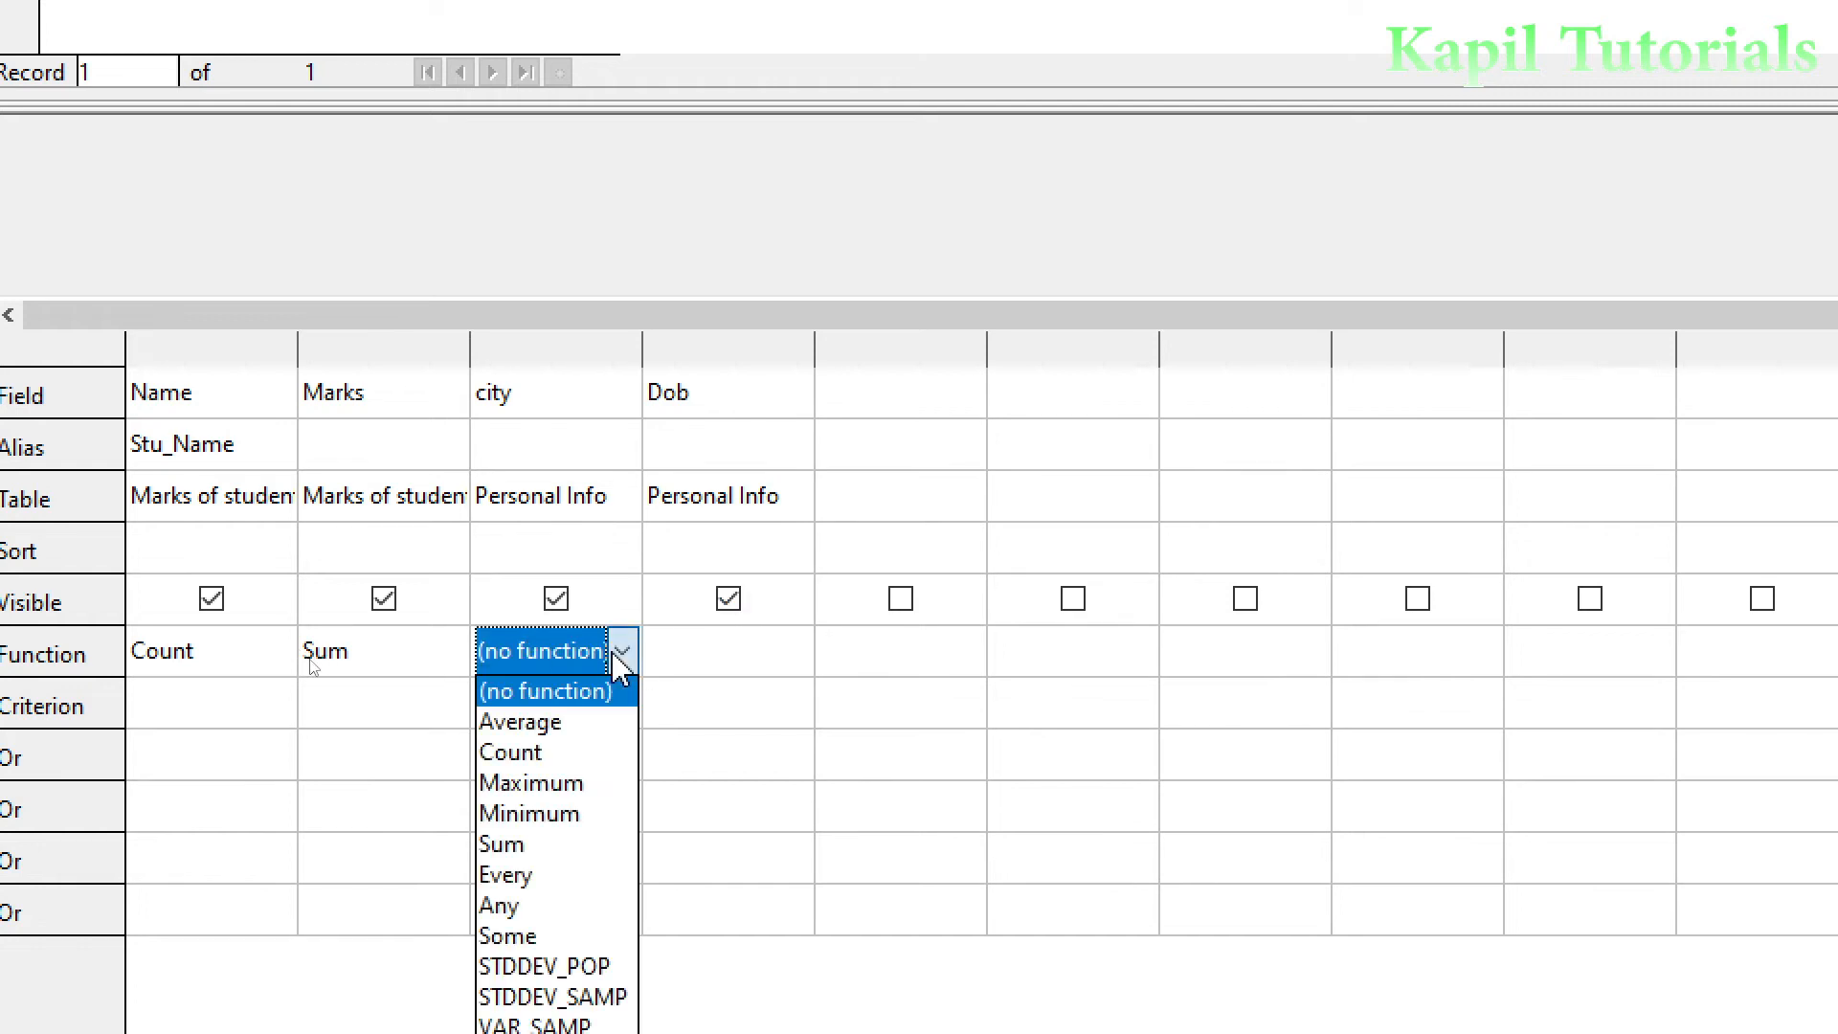
click(511, 753)
click(725, 662)
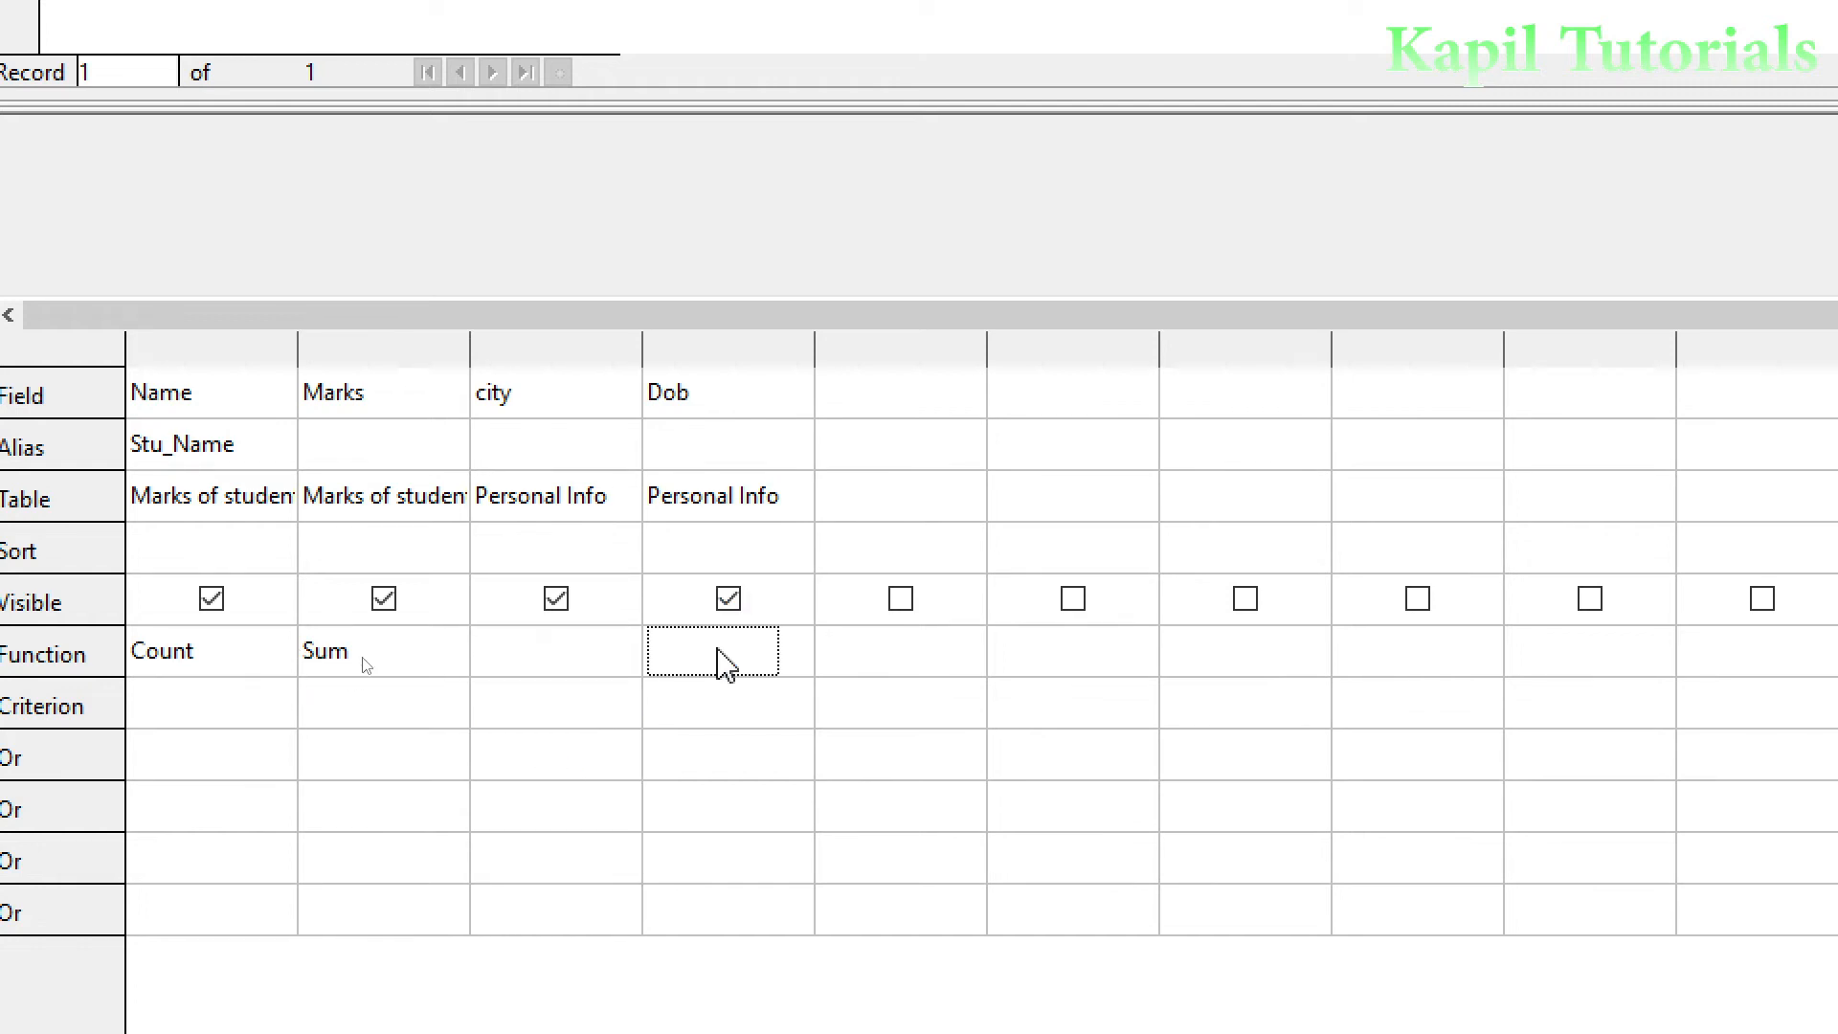
click(793, 659)
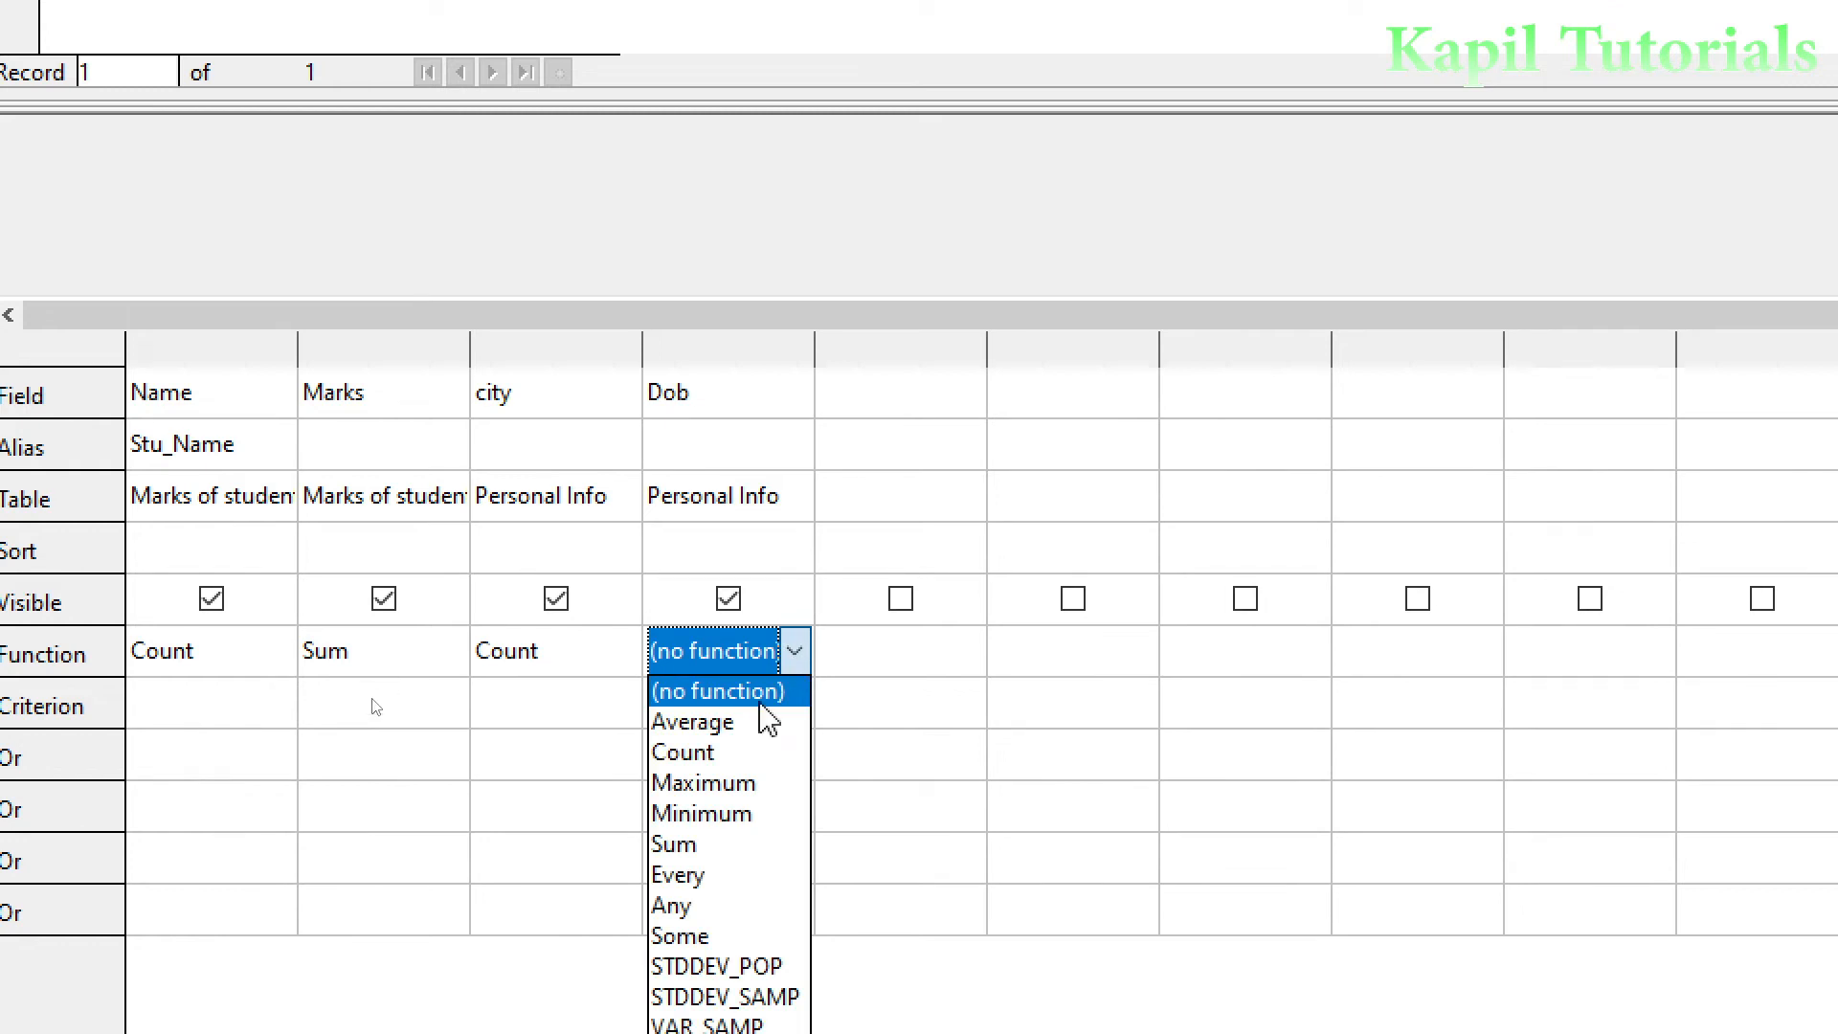
click(737, 752)
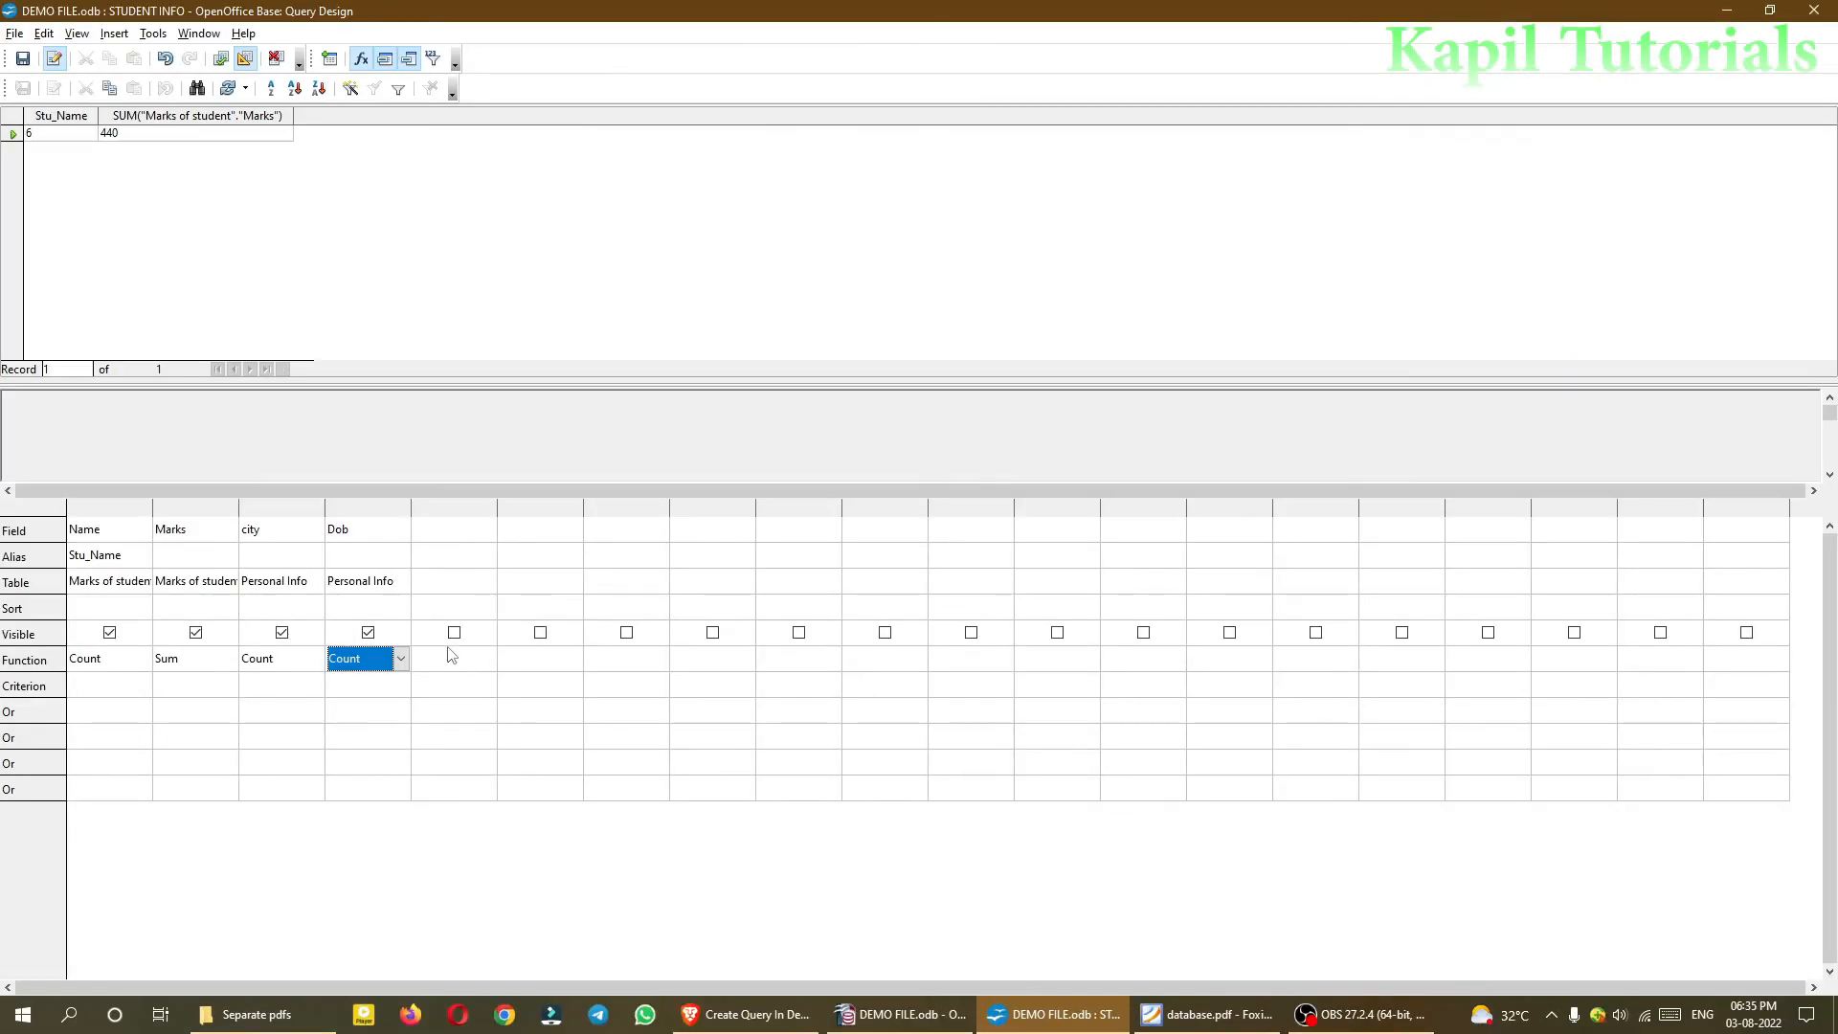
click(222, 60)
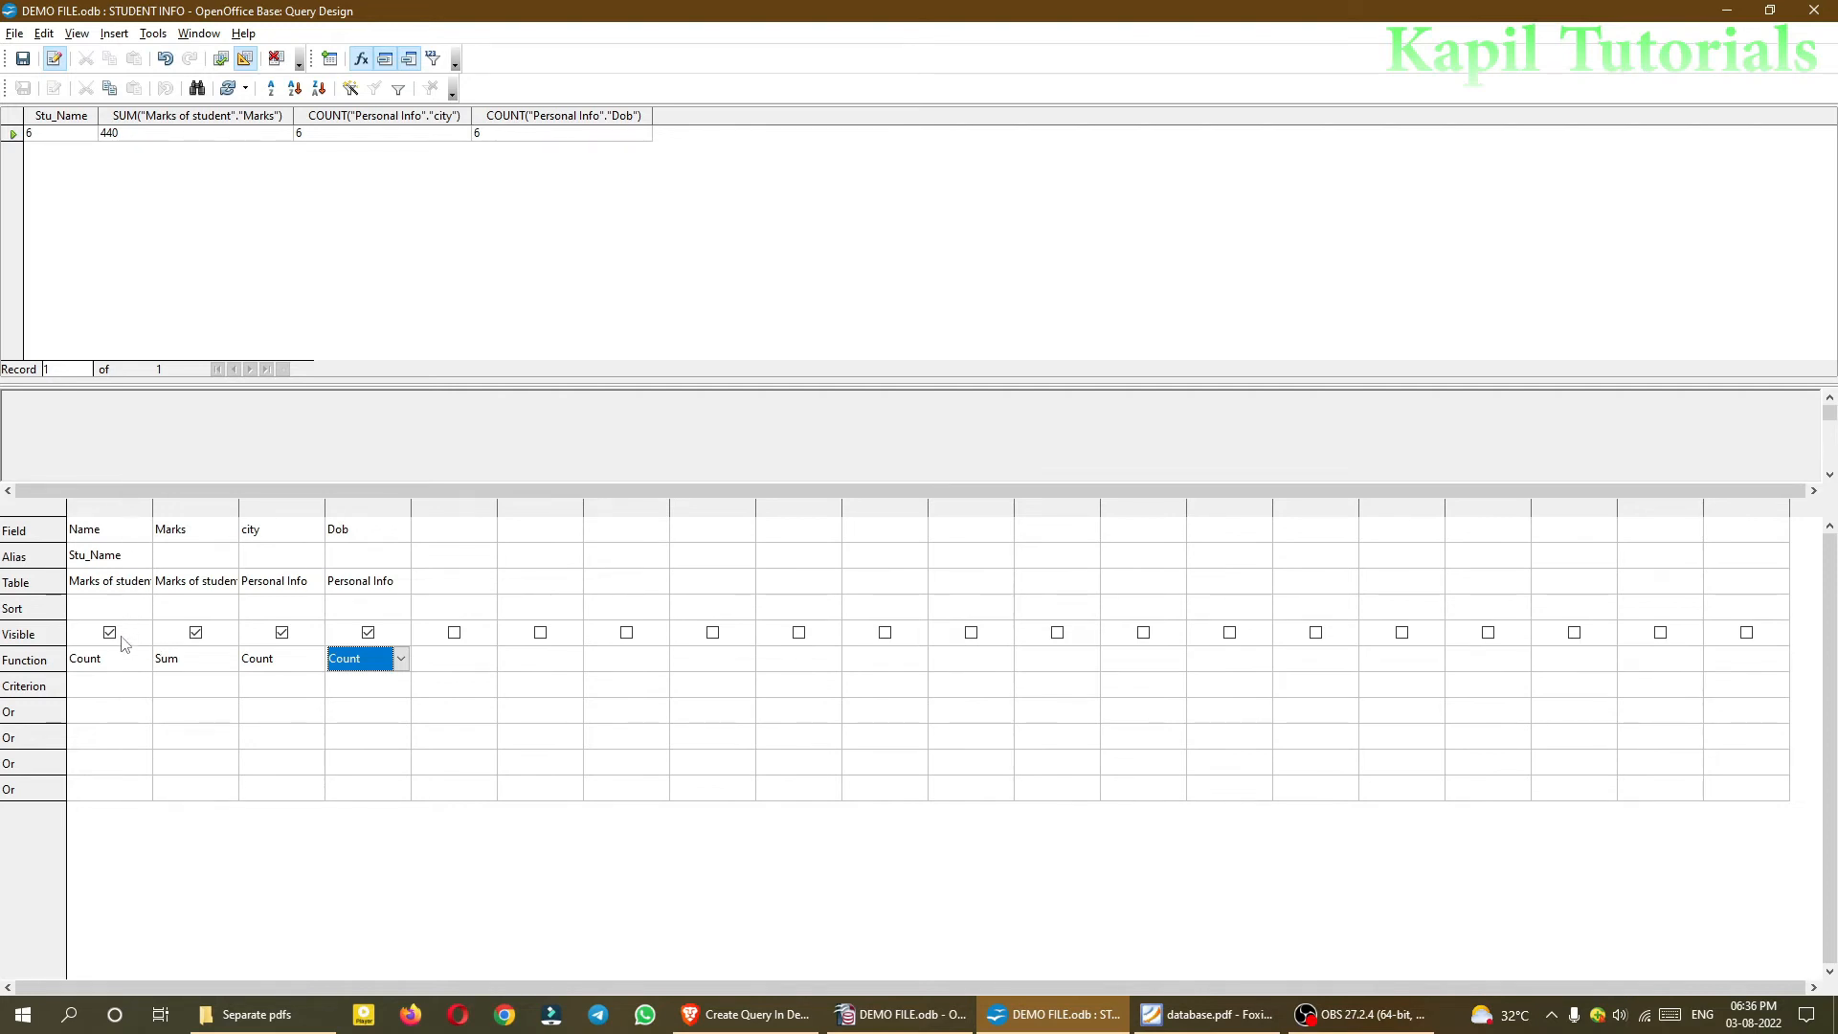
Step: Change the Marks field's function to Maximum and run the query
click(185, 664)
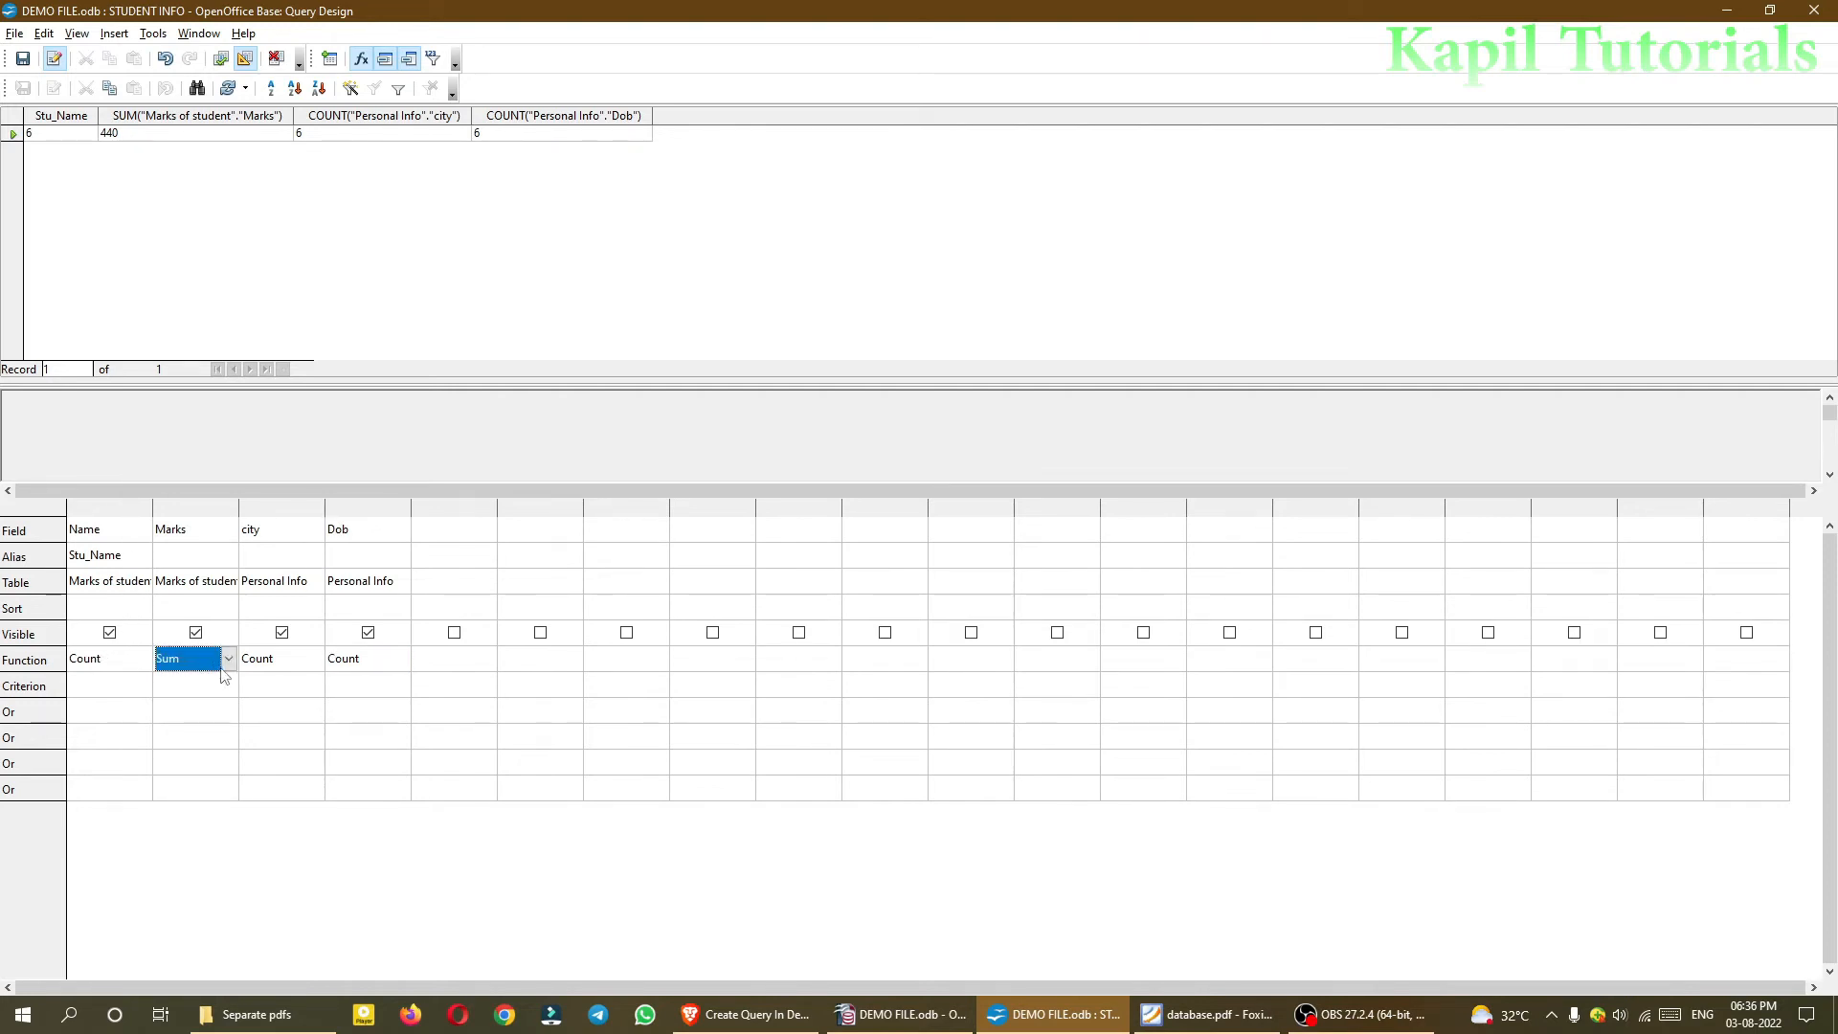
click(229, 659)
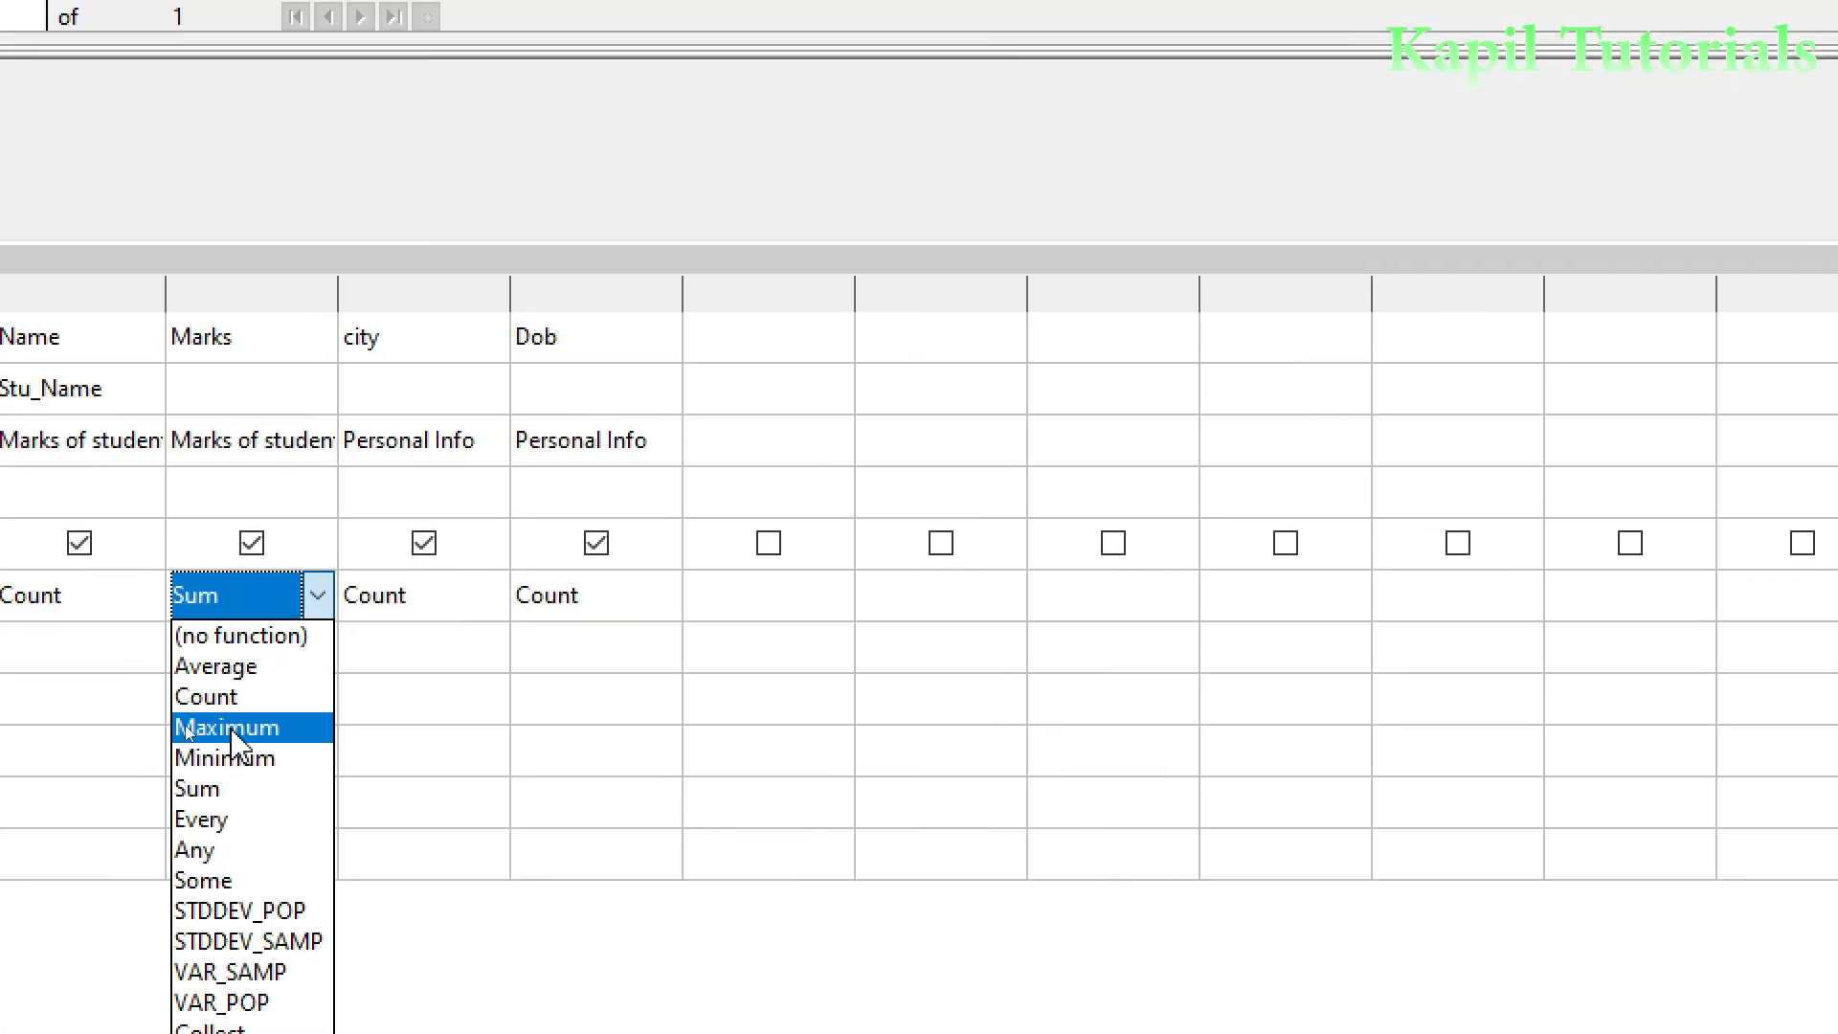
click(230, 729)
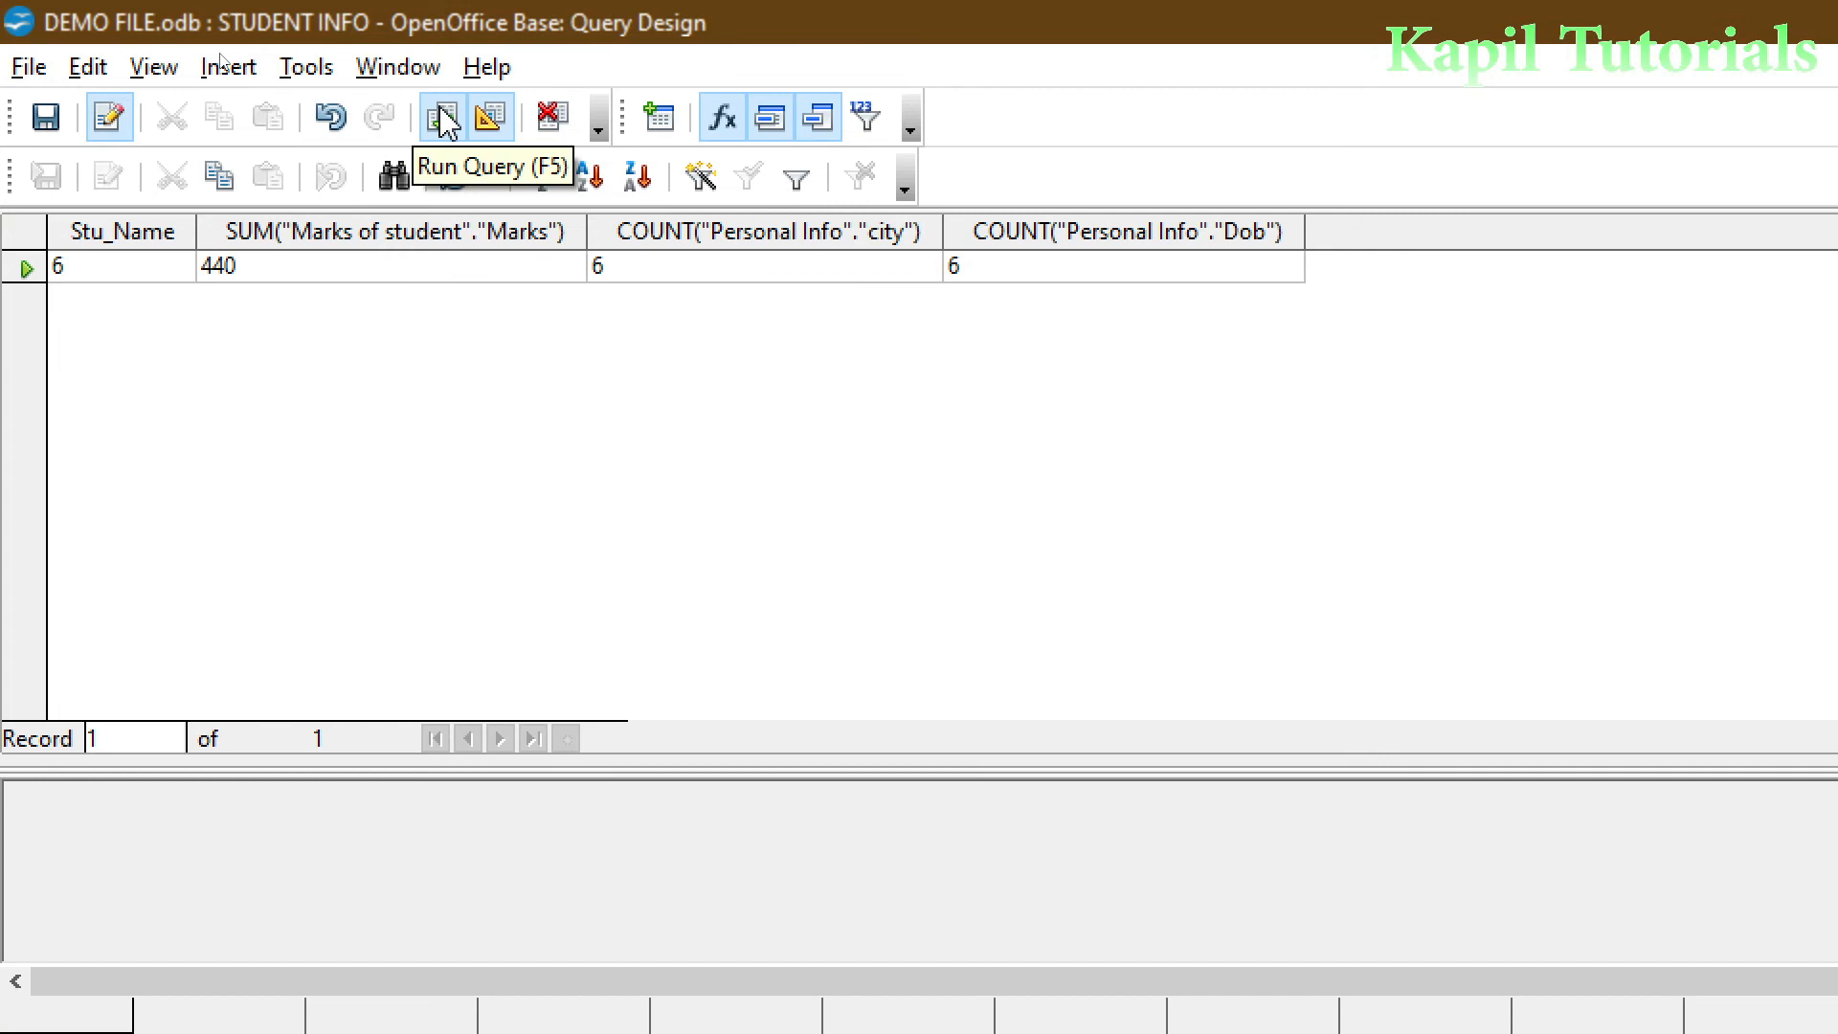
click(442, 118)
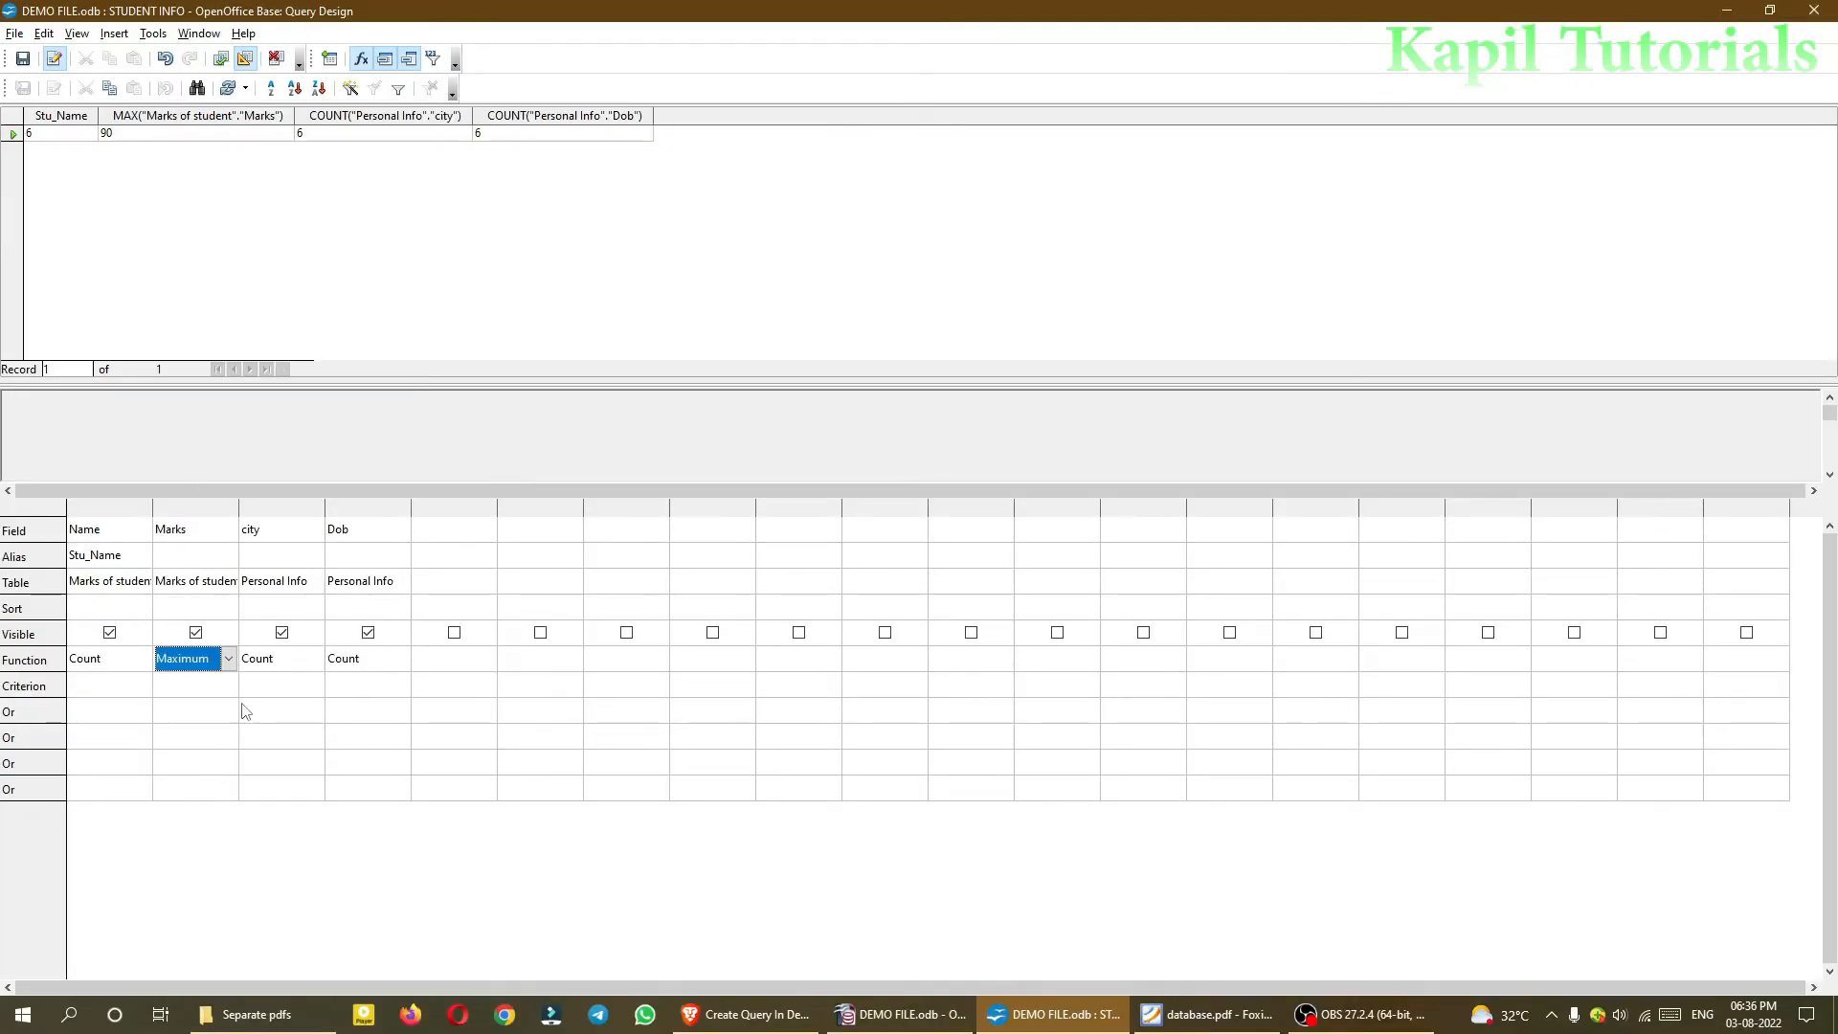
Step: Run the query with the Minimum function on Marks and the Name, city and Dob fields hidden
click(229, 659)
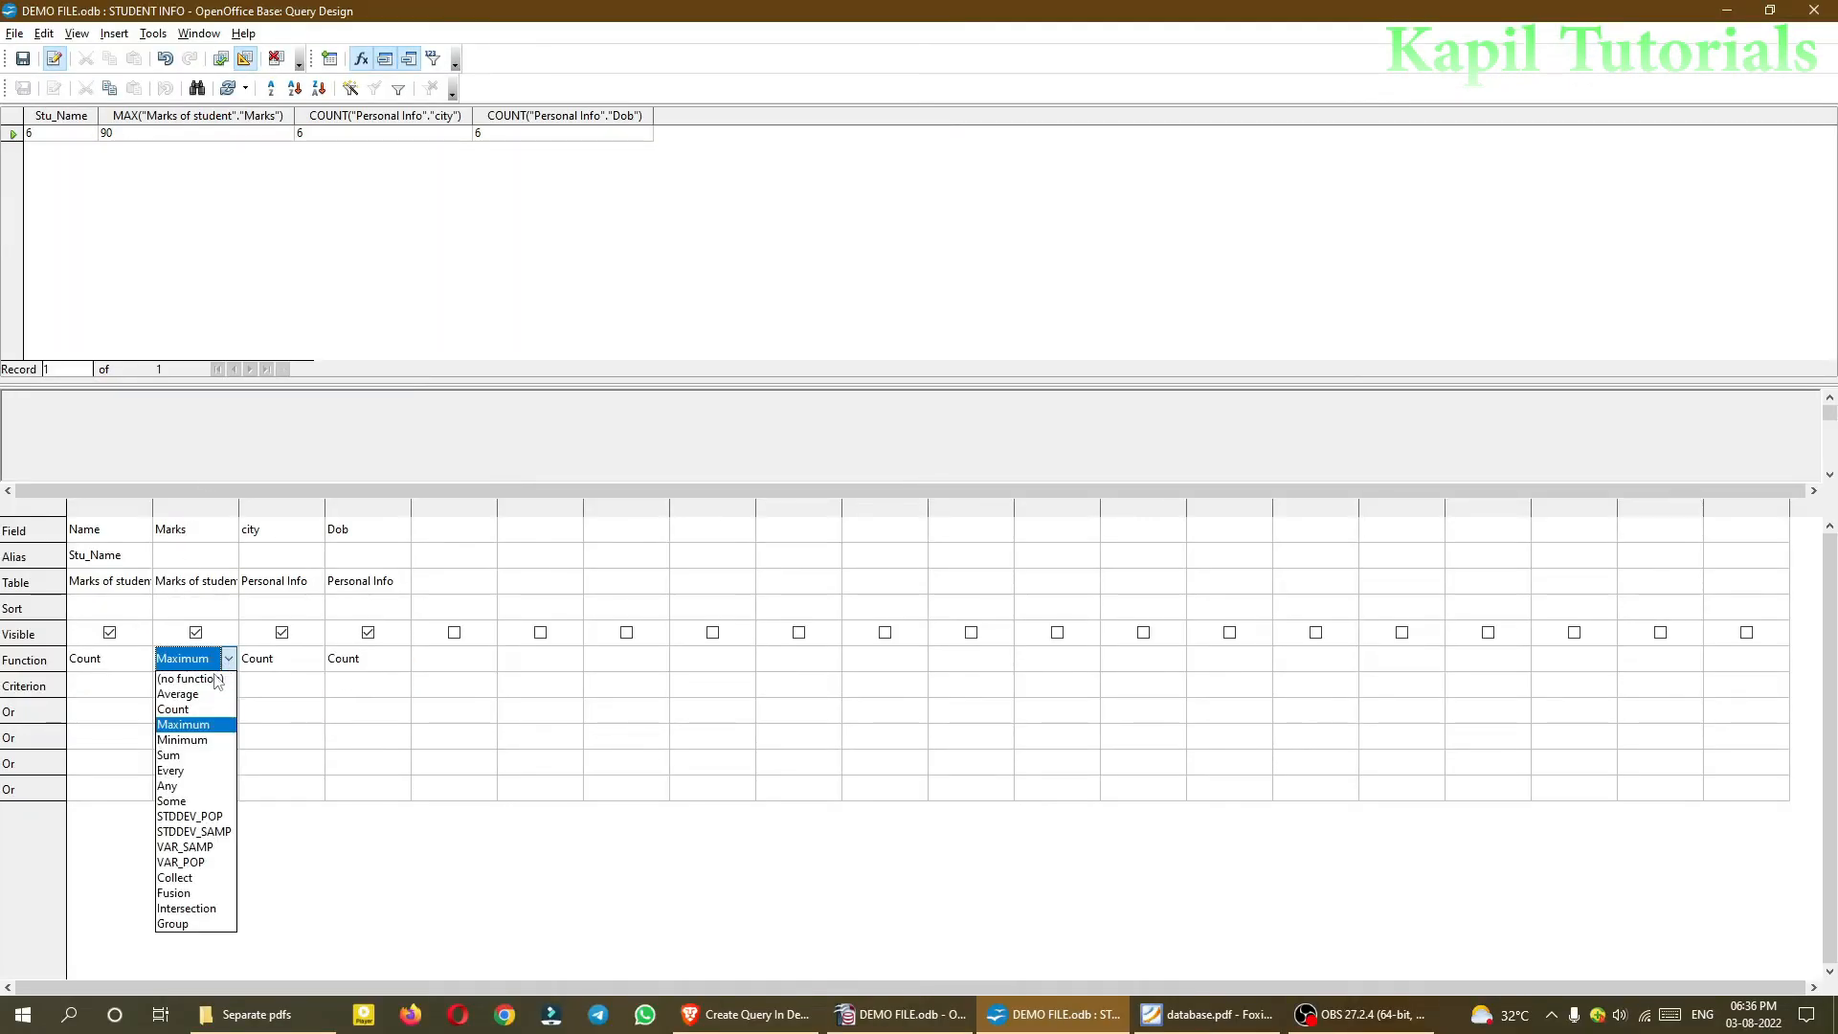
click(198, 743)
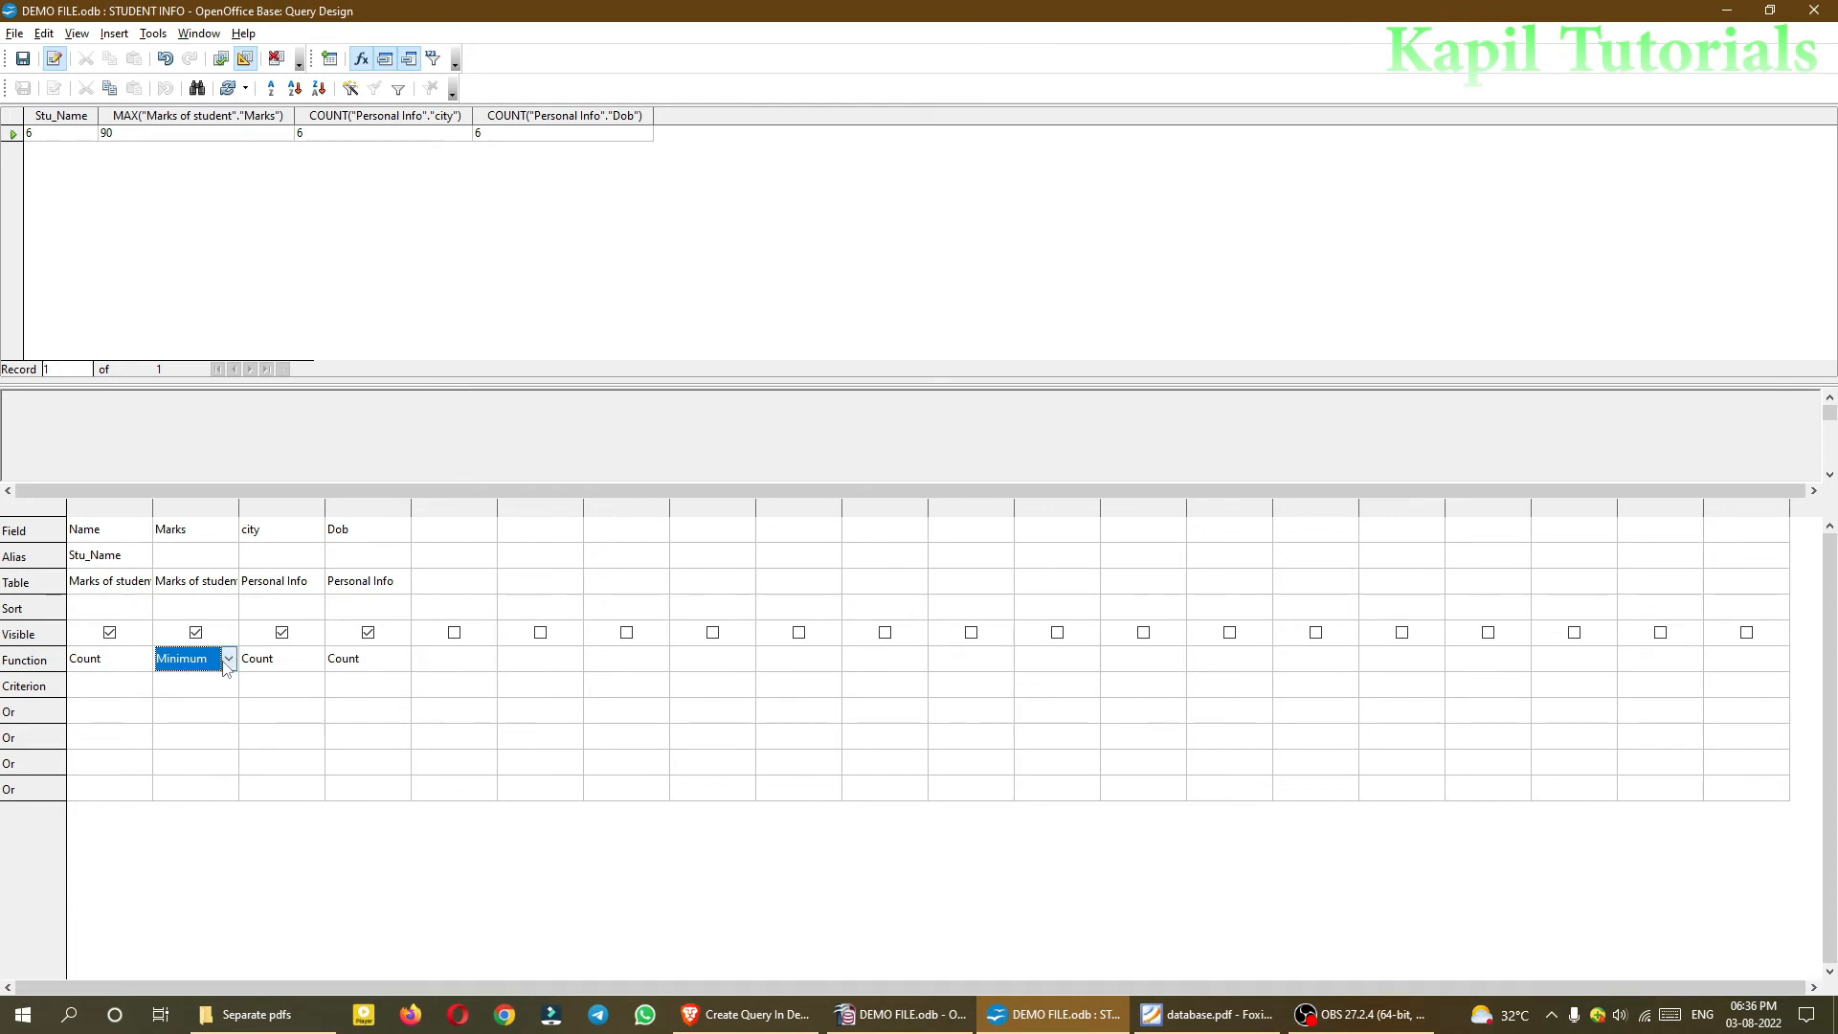
click(109, 633)
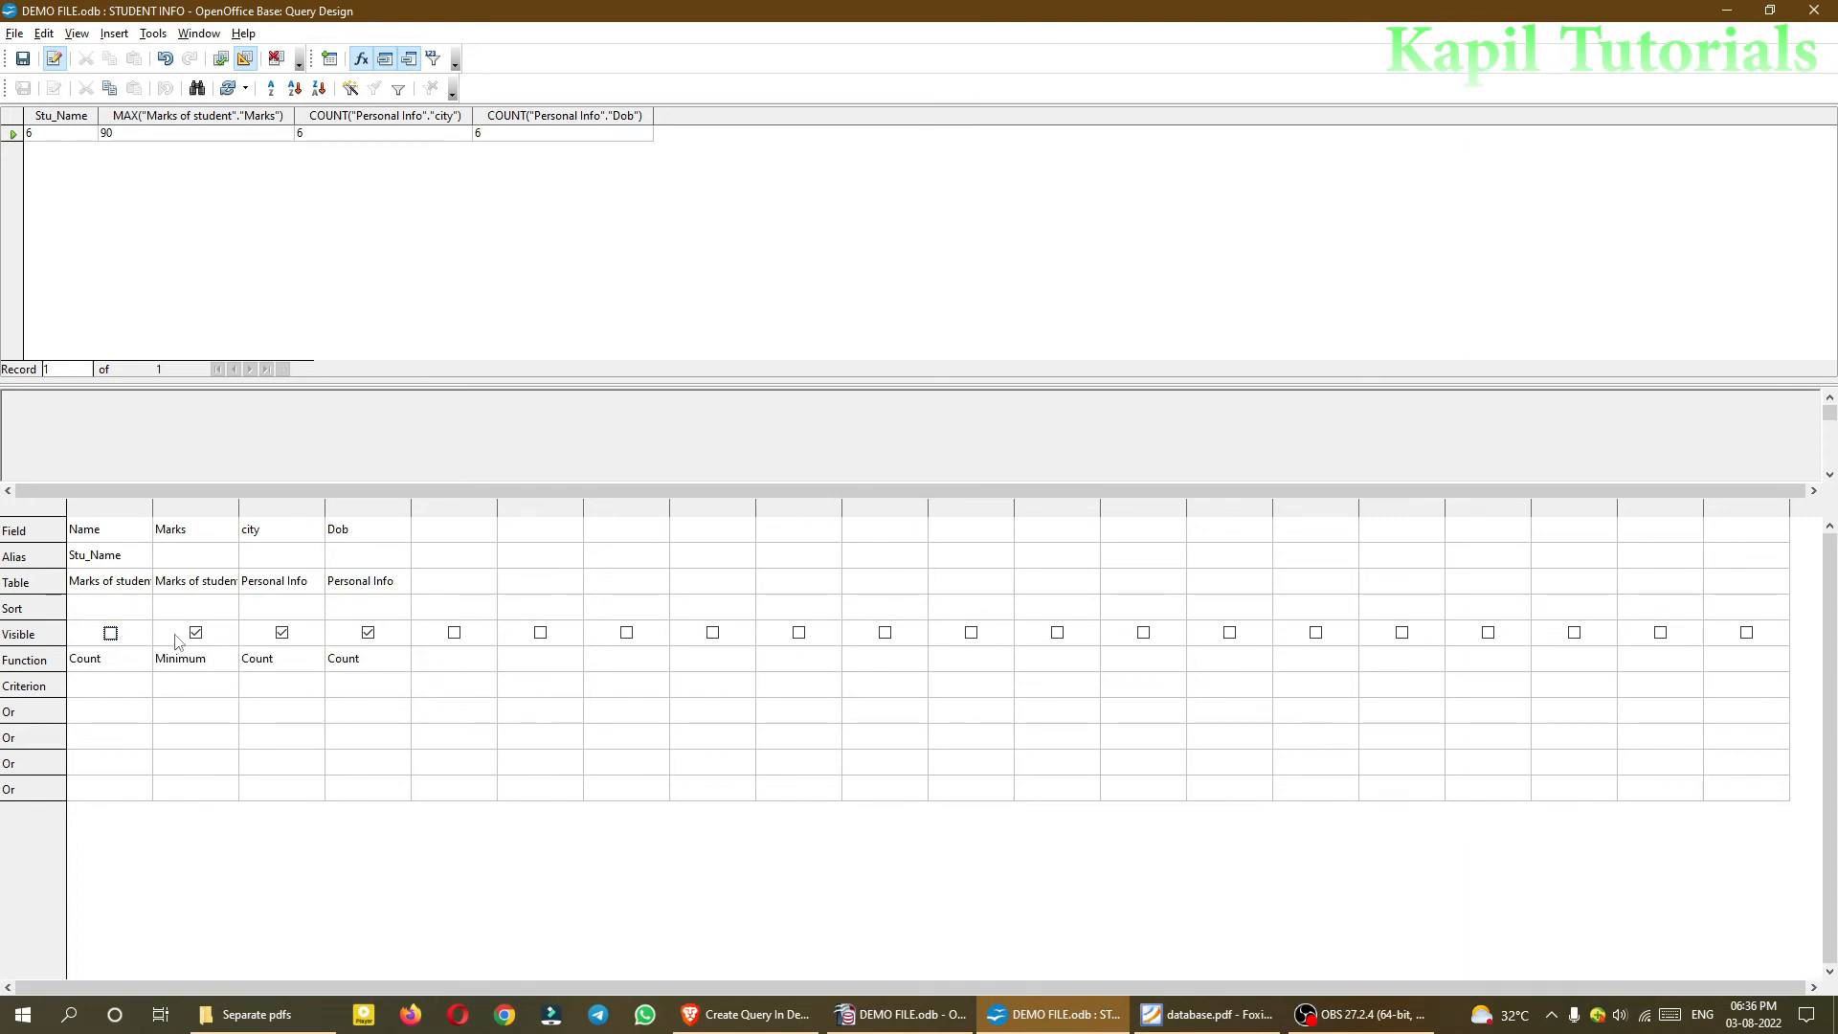
click(283, 633)
click(221, 60)
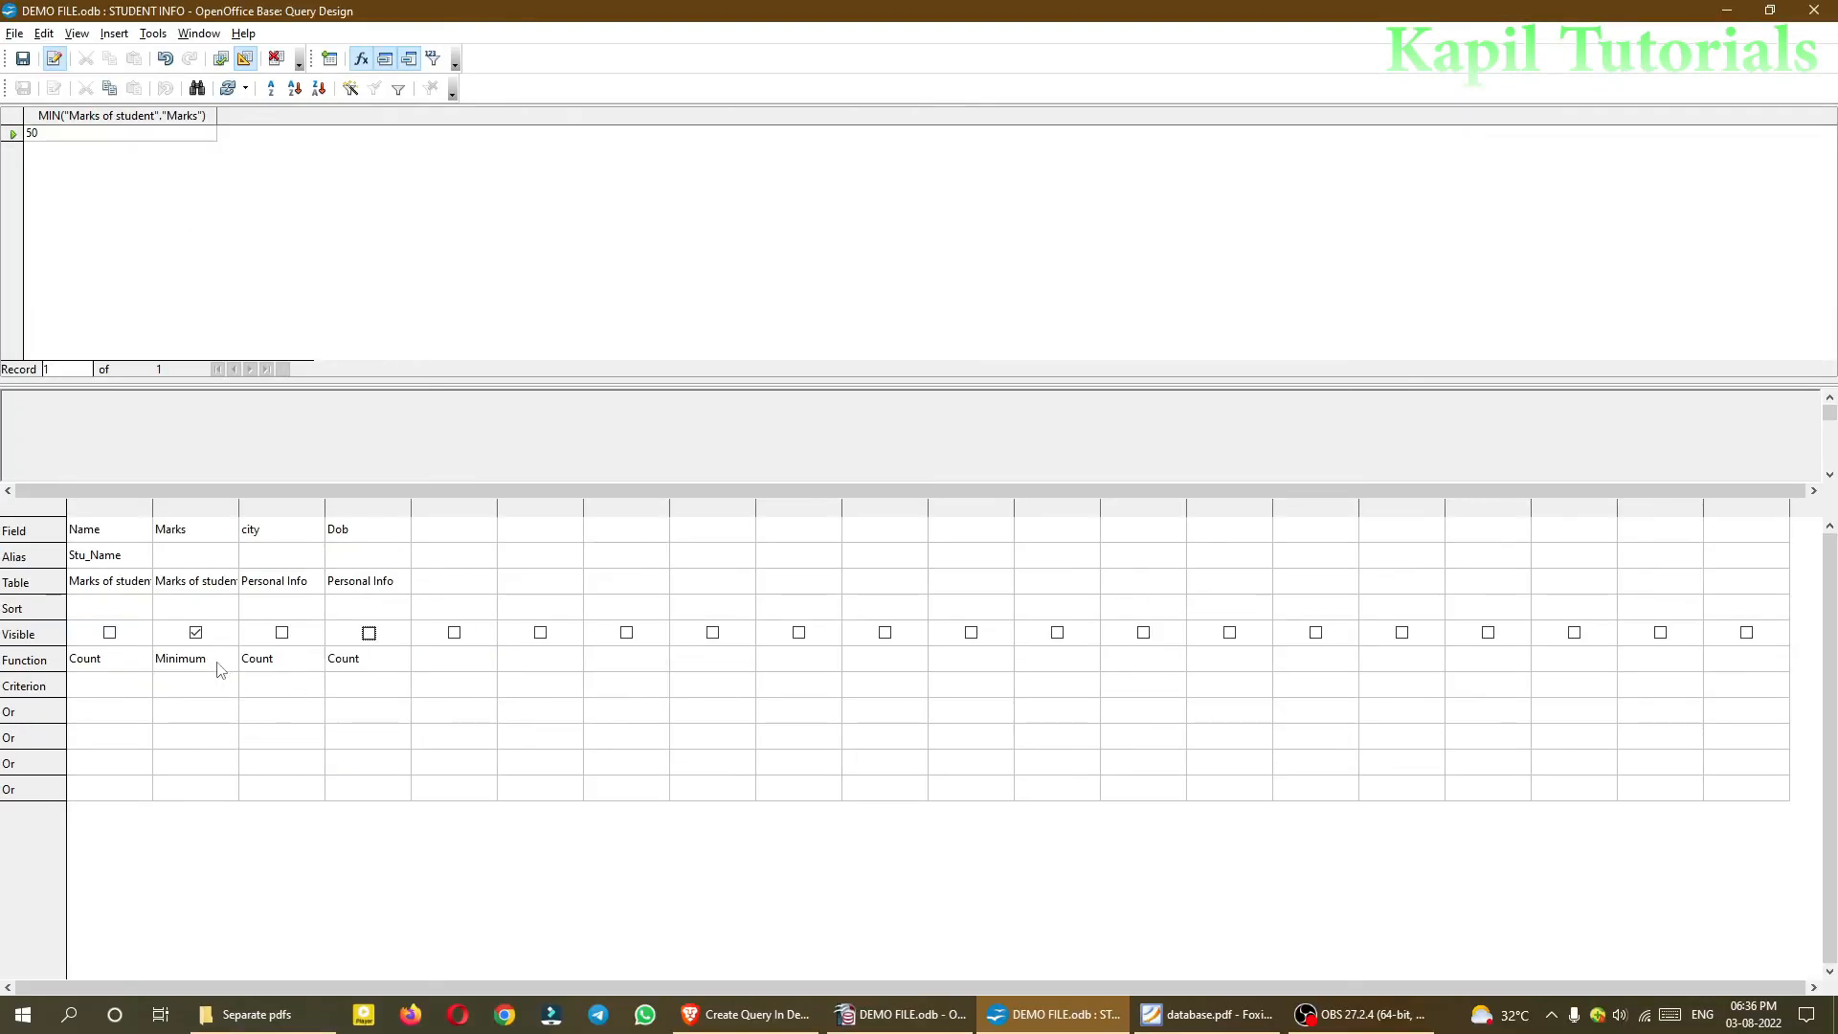
Step: Change the Marks field's function to Average and run the query
click(220, 667)
click(229, 657)
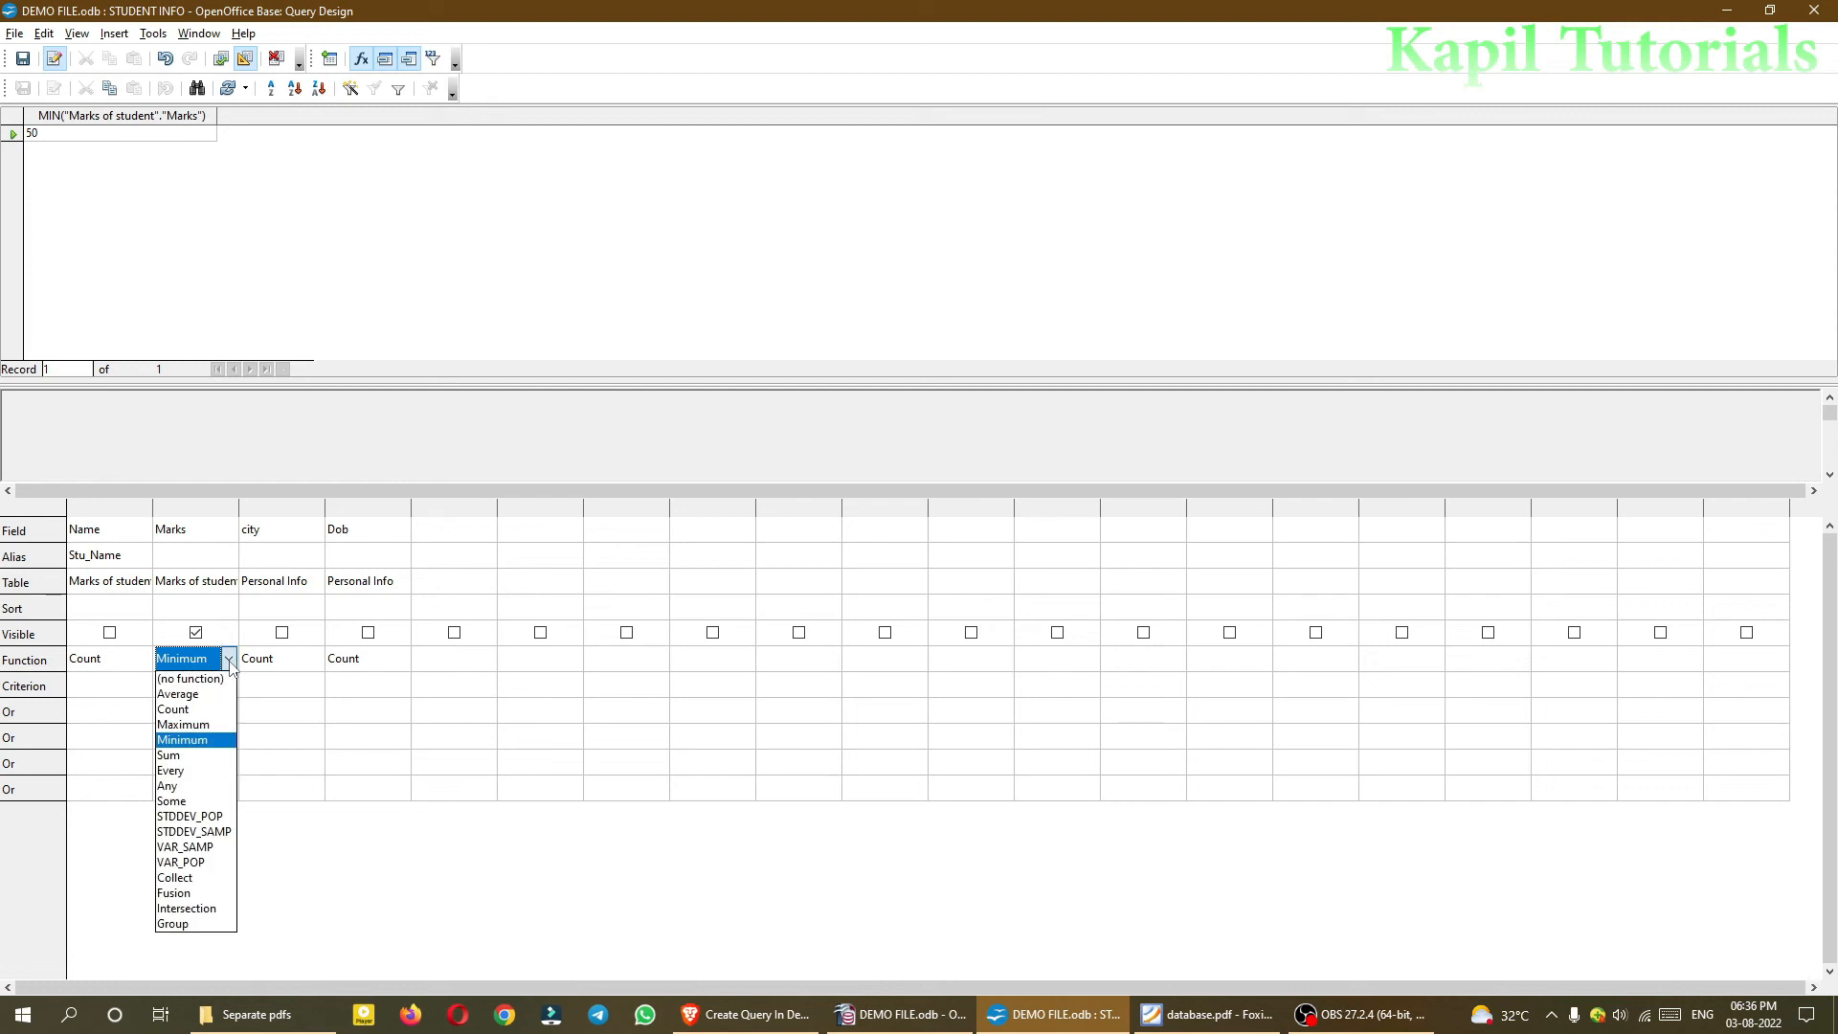
click(203, 695)
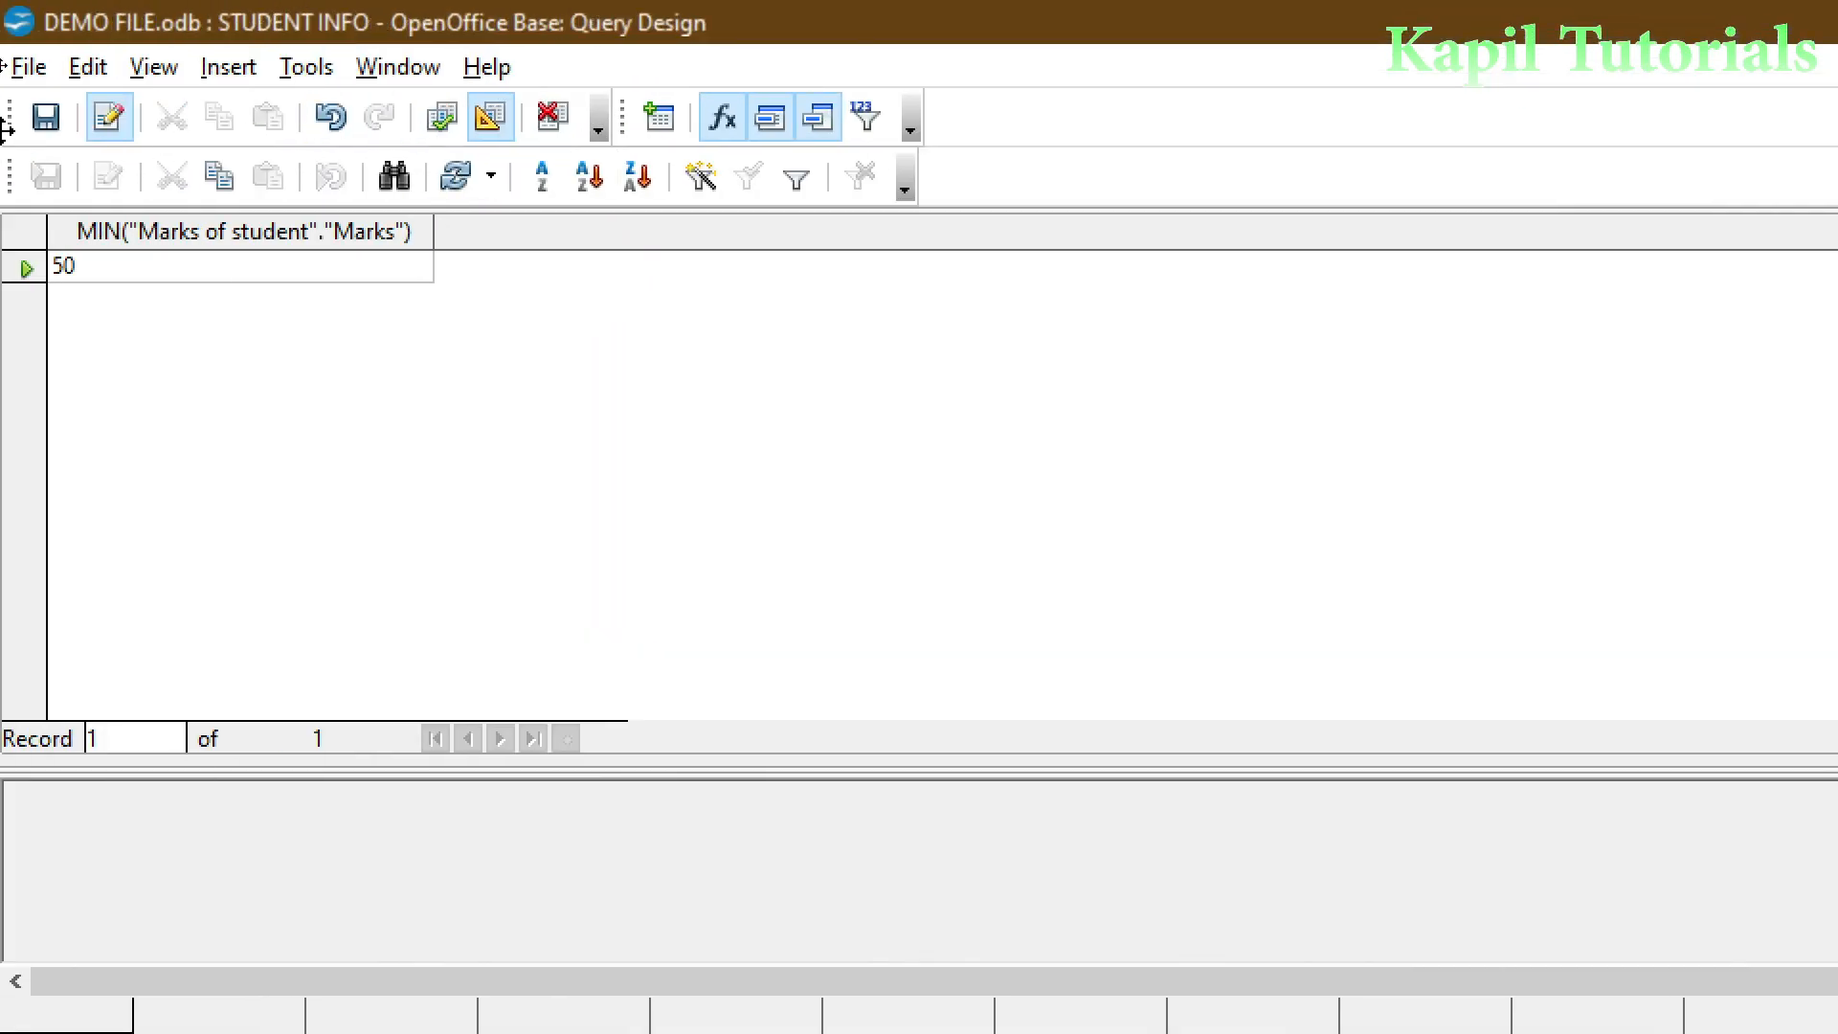
click(448, 119)
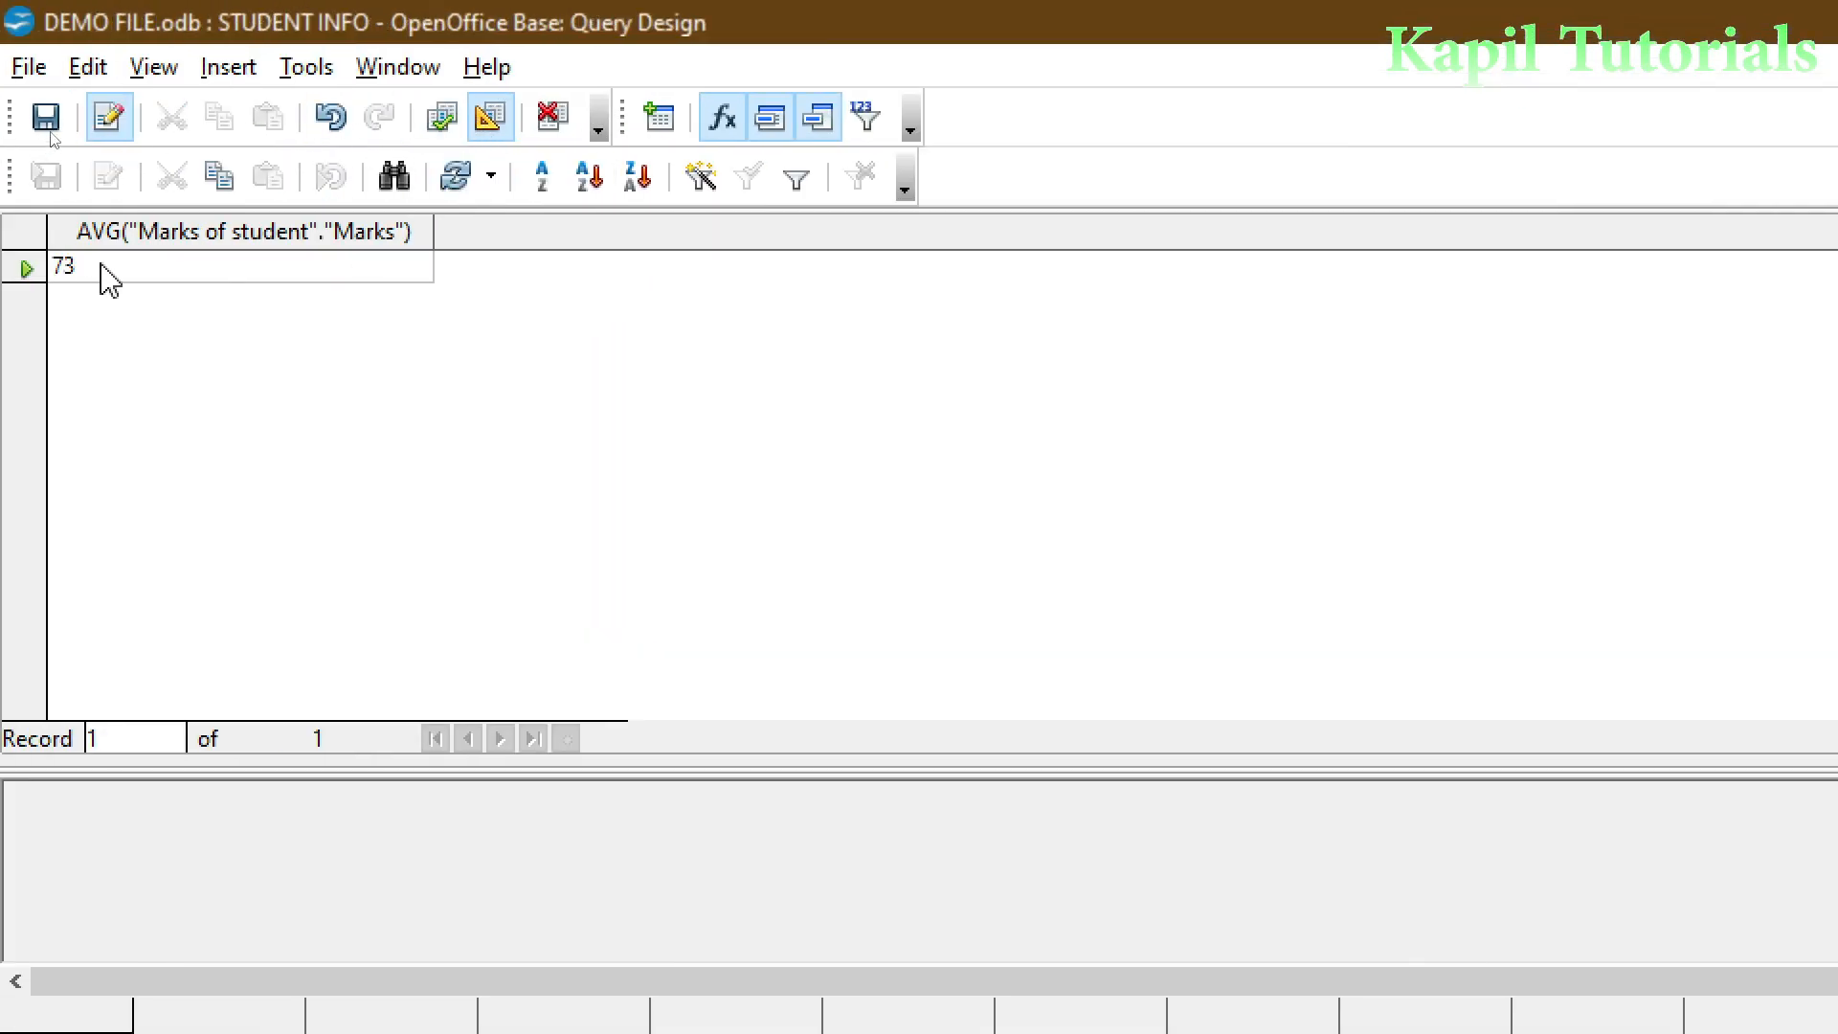